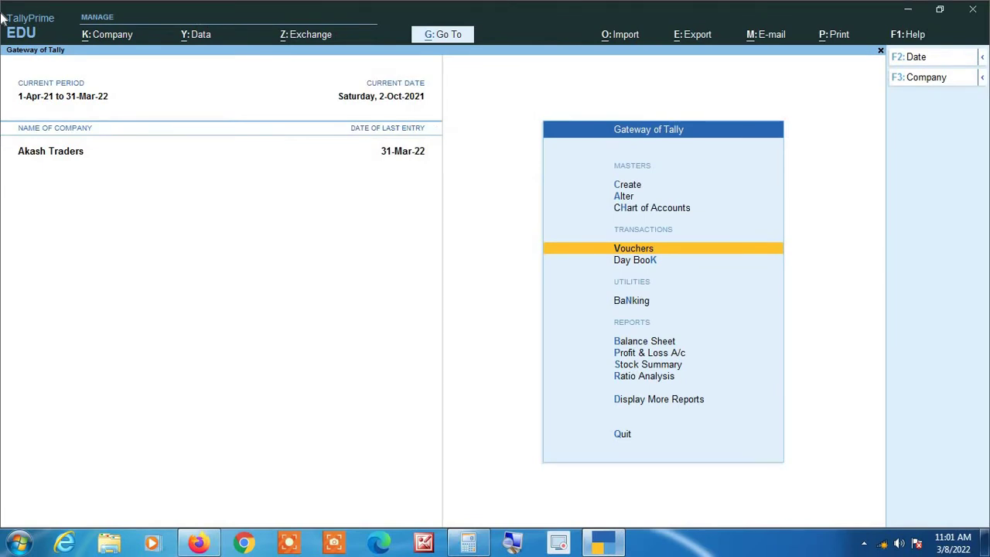
Try to set the date of a new voucher to 1-4-2022, and return to the Gateway of Tally.
key("Return")
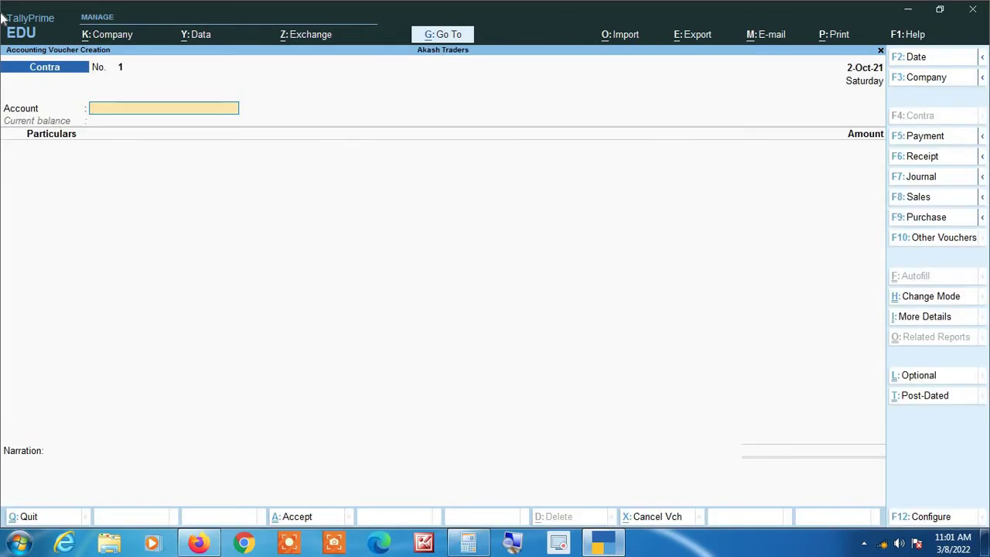
key("F2")
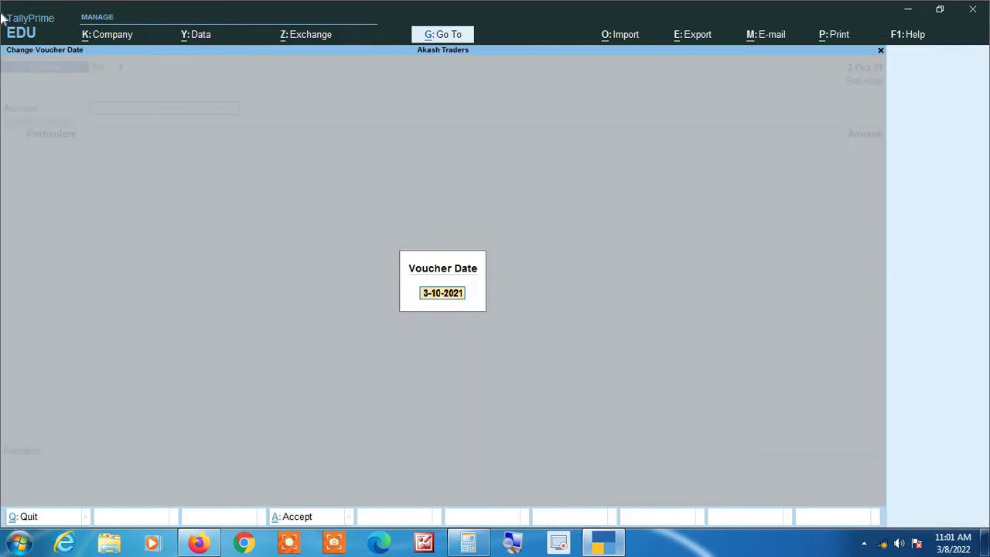
type("1 4 202")
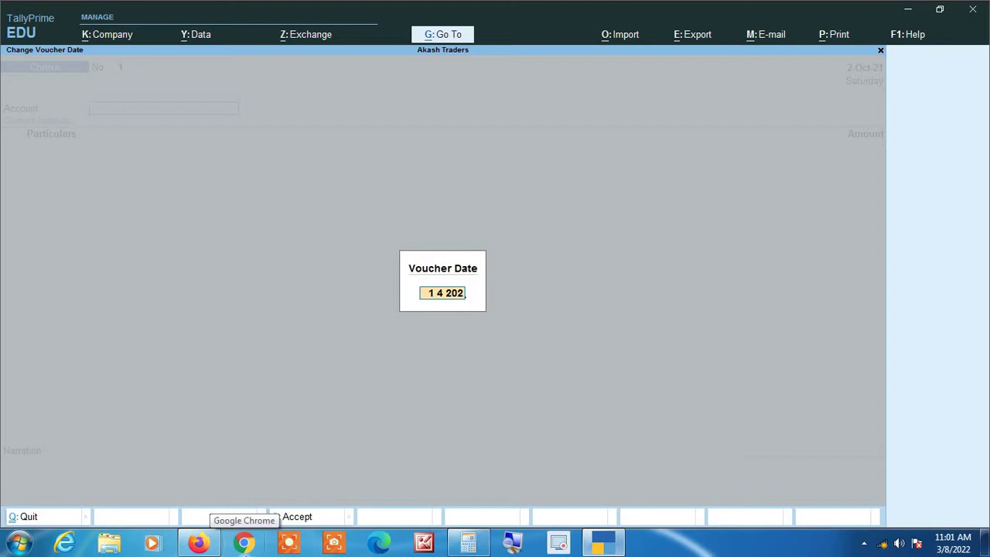
type("2")
key("Return")
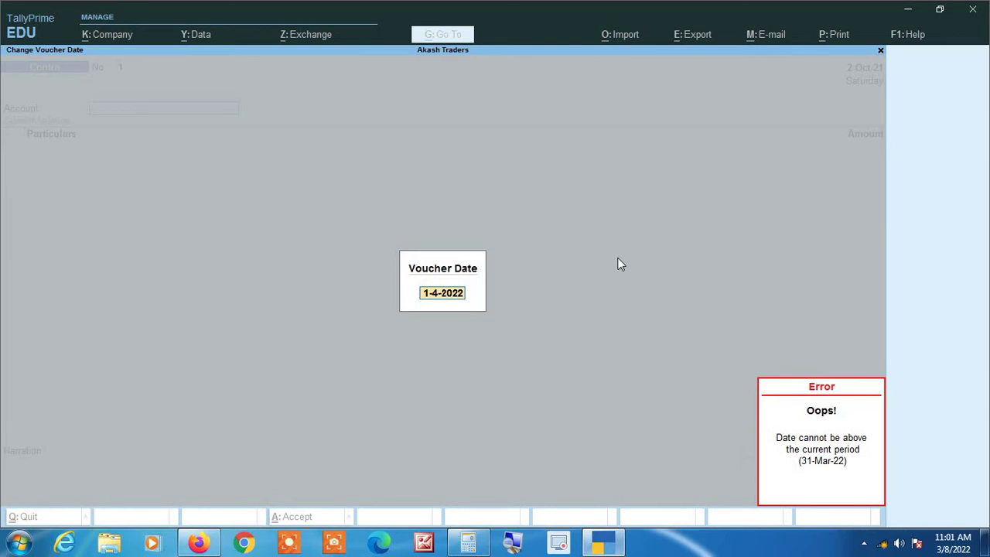
key("Escape")
key("Escape")
key("Escape")
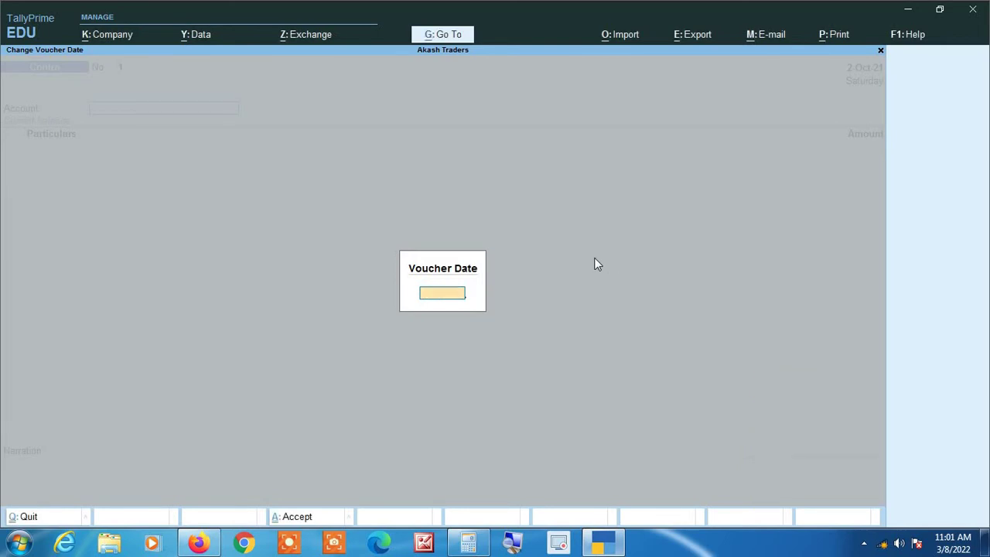
key("Escape")
key("y")
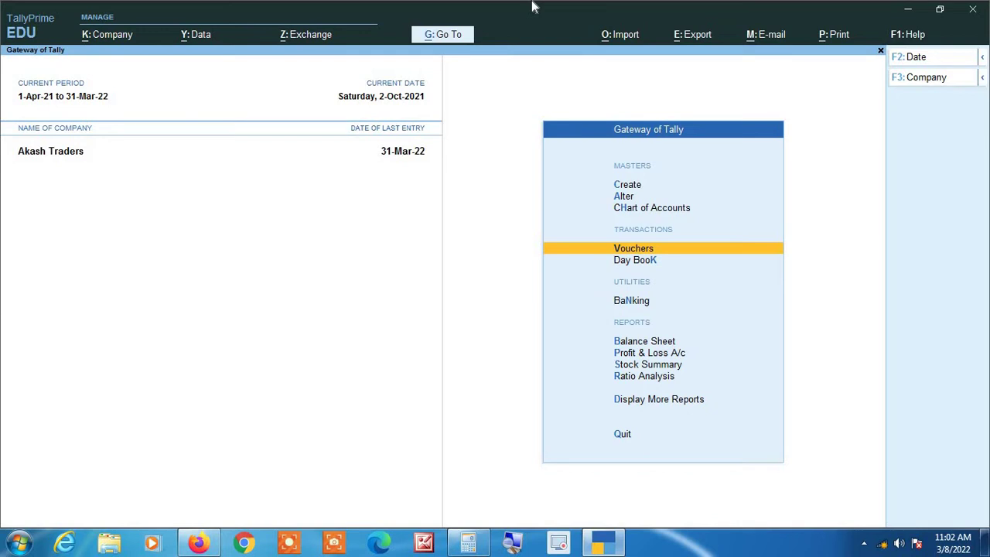
Change the company's current period to run from 1-4-2022 to 31-3-2023.
key("alt+F2")
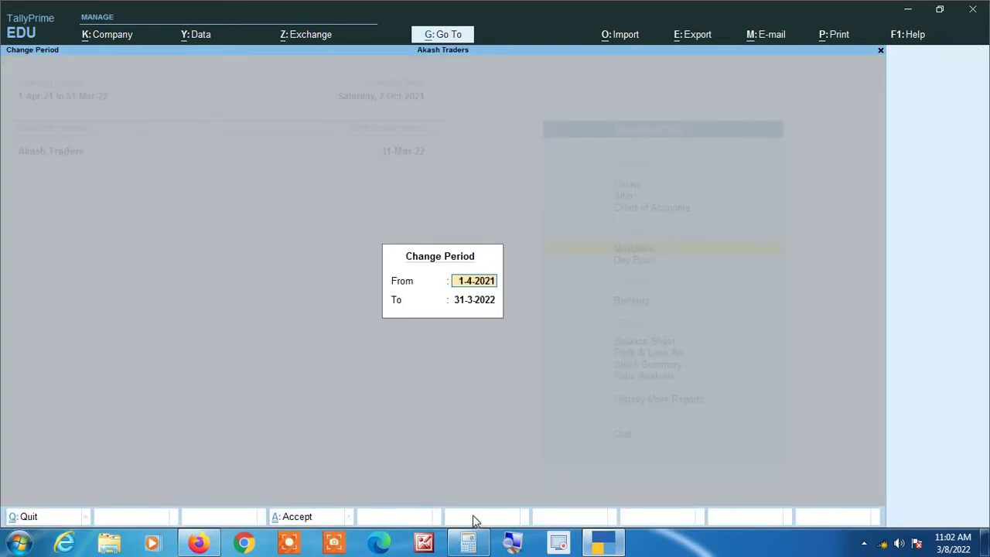
left_click(513, 545)
left_click(513, 545)
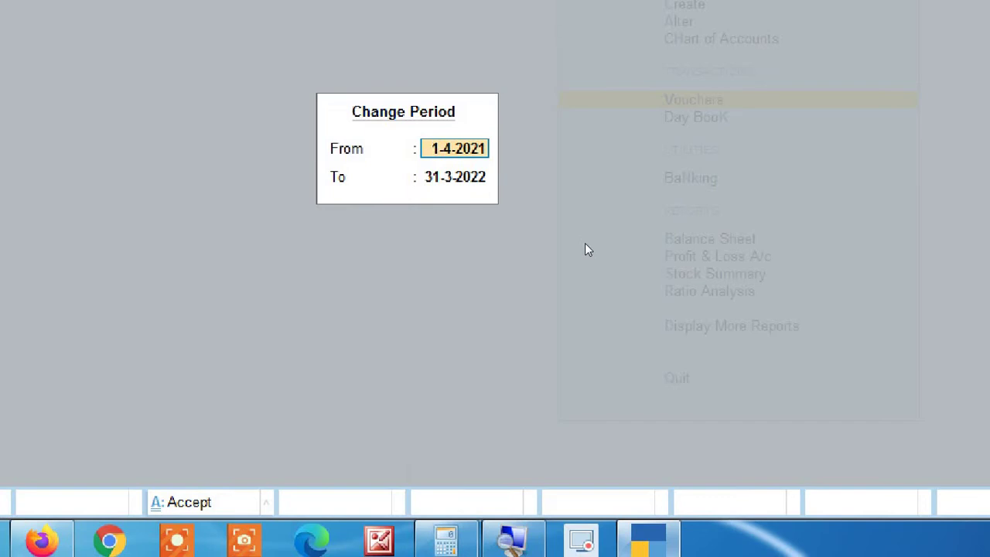
type("1 4 2022")
key("Return")
type("31")
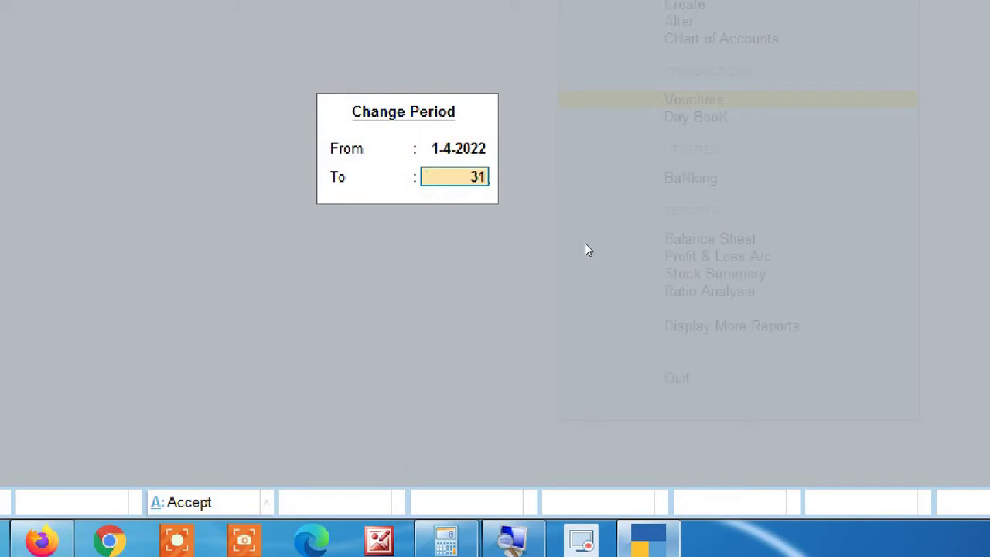
type(" 3 2023")
key("Return")
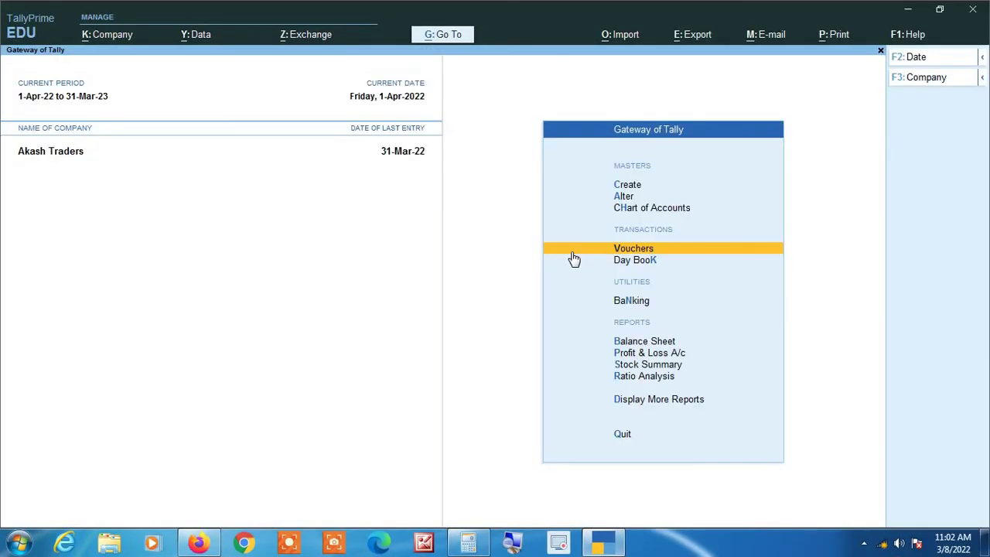
Open the Stock Summary and go through the closing balances of all stock items down to Vimal Pan Masala.
left_click(511, 544)
key("s")
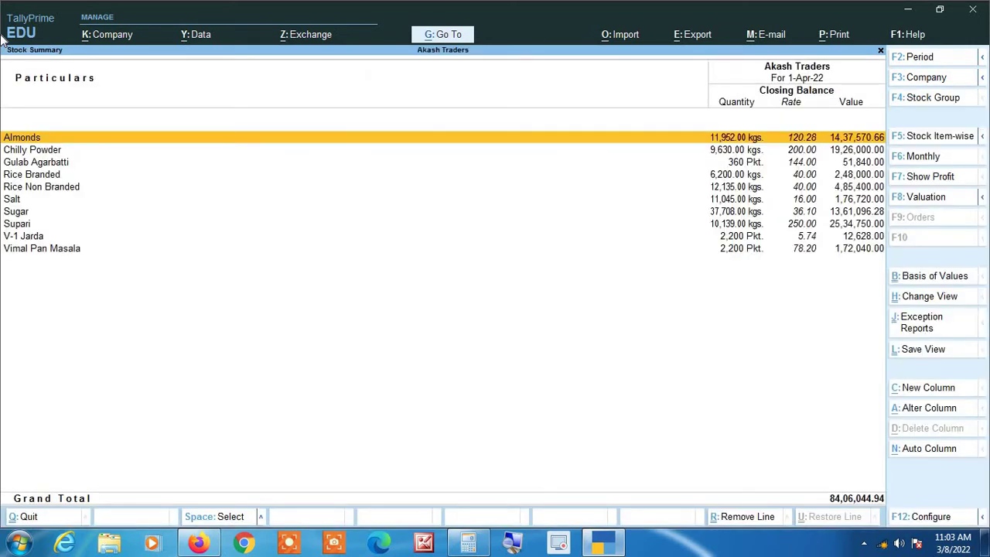
key("Down")
key("Down")
key("Down")
key("Down")
key("Down")
key("Down")
key("Down")
key("Down")
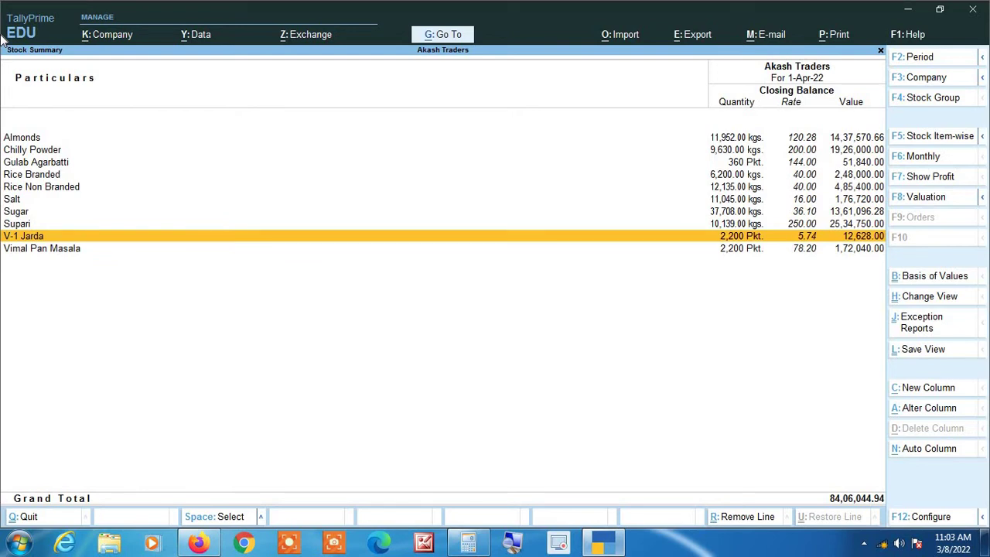
key("Down")
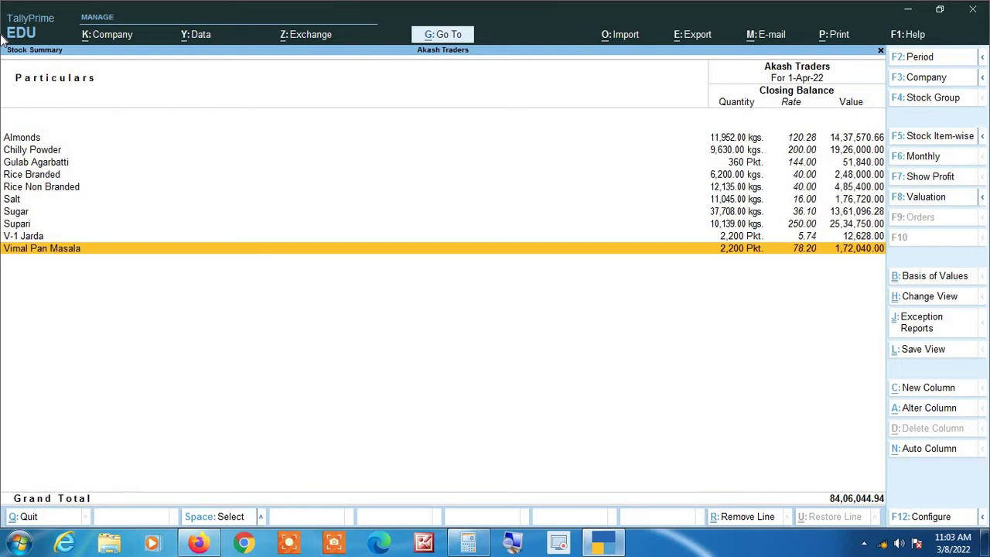
Examine the monthly summary of Vimal Pan Masala for its opening balance, and return to the Gateway of Tally.
key("Return")
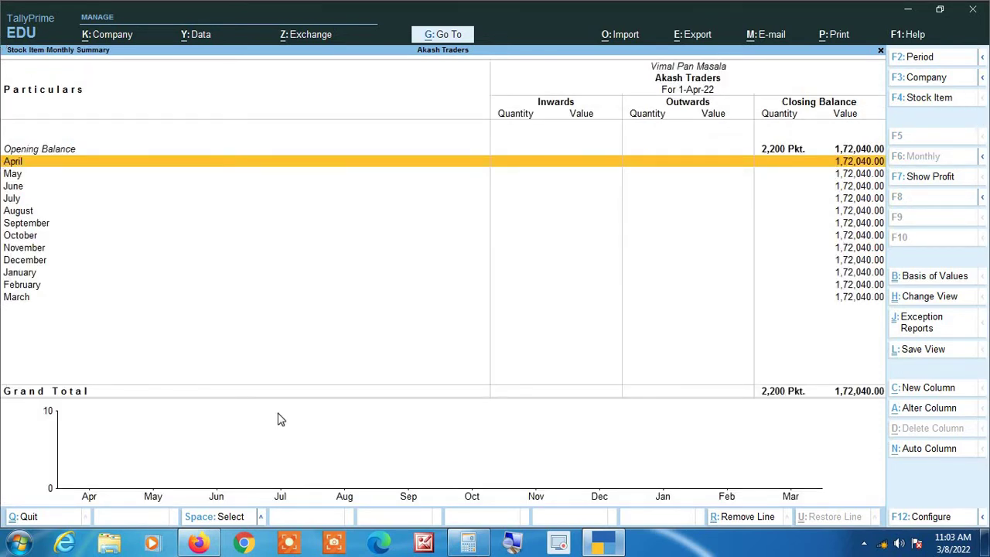
left_click(512, 543)
key("Escape")
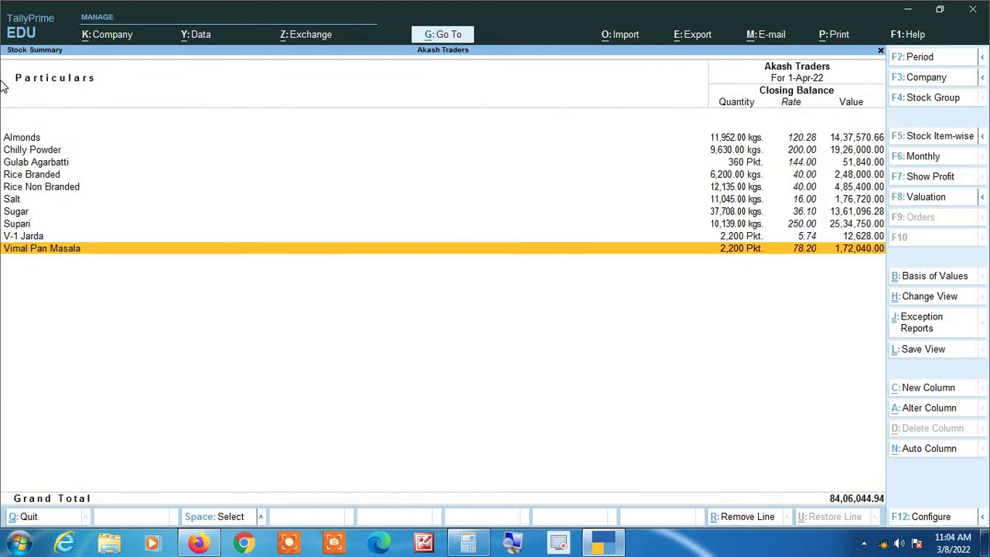
key("Escape")
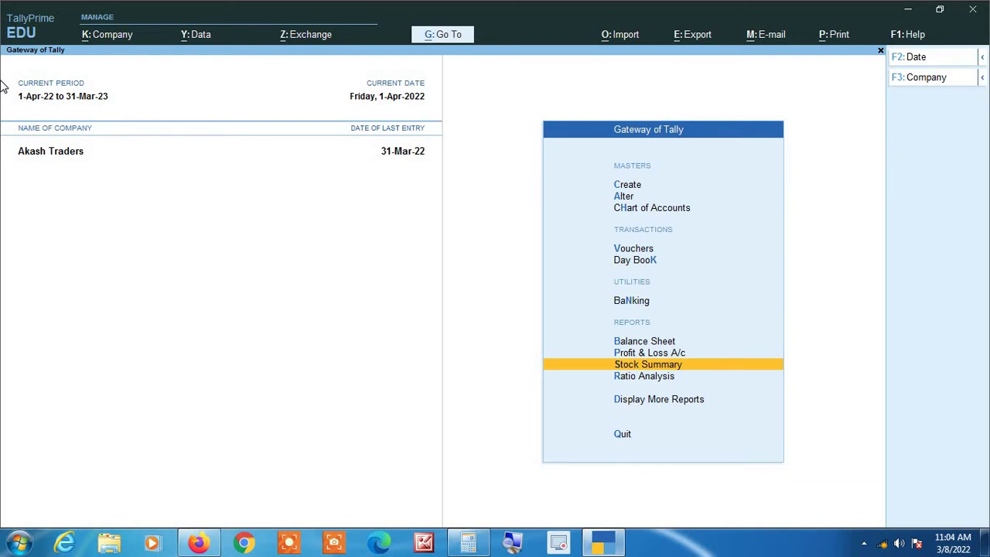
Start a new purchase voucher dated 2-4-2022.
key("v")
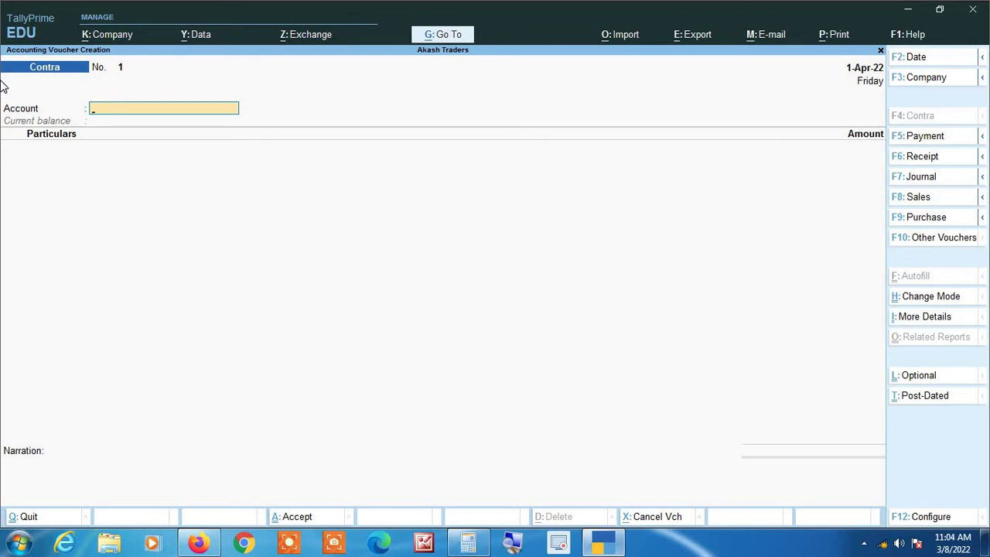
key("F2")
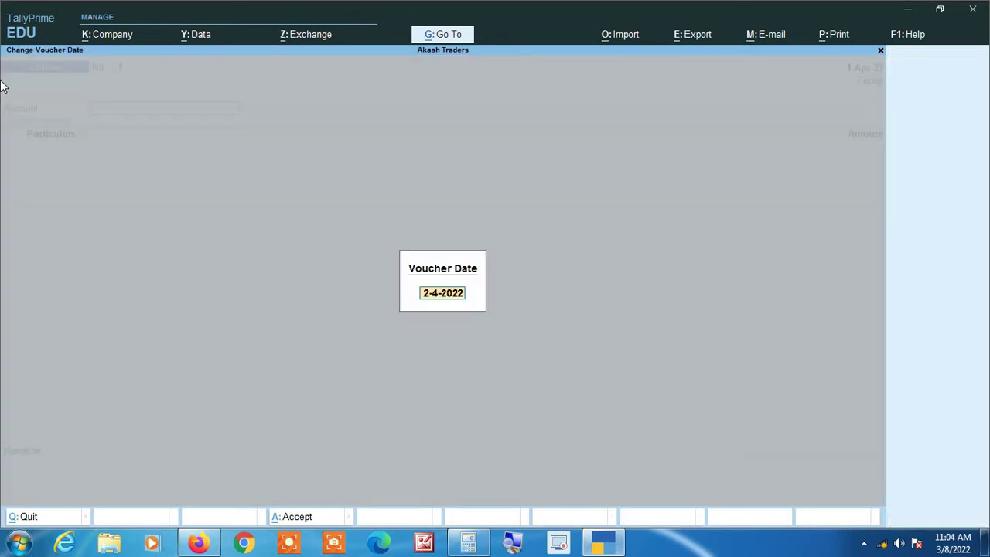
key("Return")
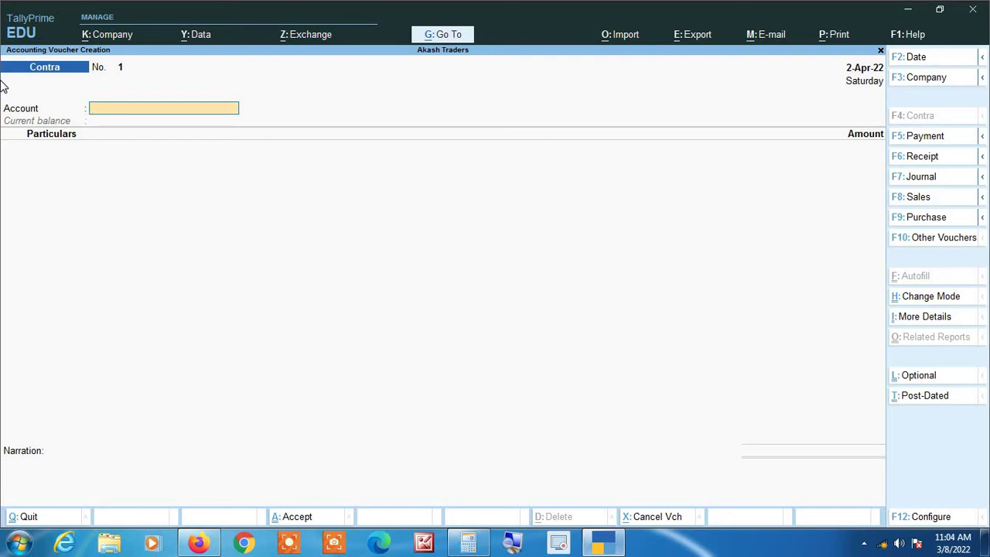
key("F9")
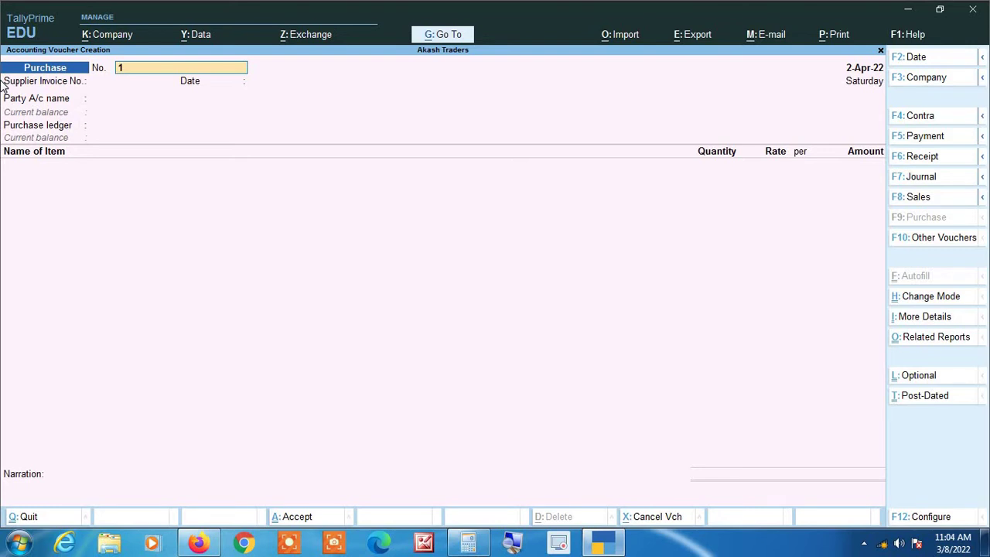
Enter GST/22-23/0018 as both the purchase voucher number and the supplier invoice number, keeping the proposed invoice date.
type("GST/22-23/0018")
key("ctrl")
key("Return")
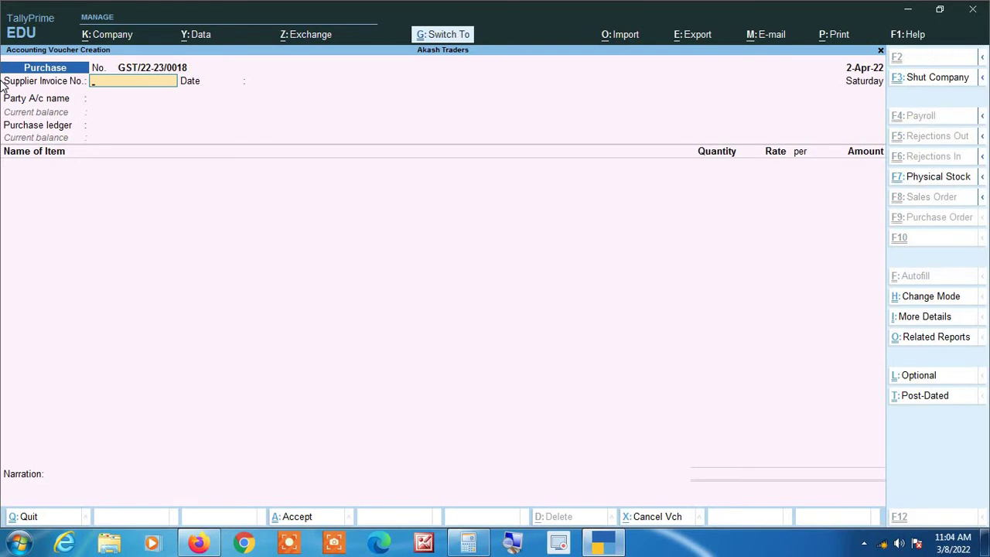
type("GST/22-23/0018")
key("Return")
key("Return")
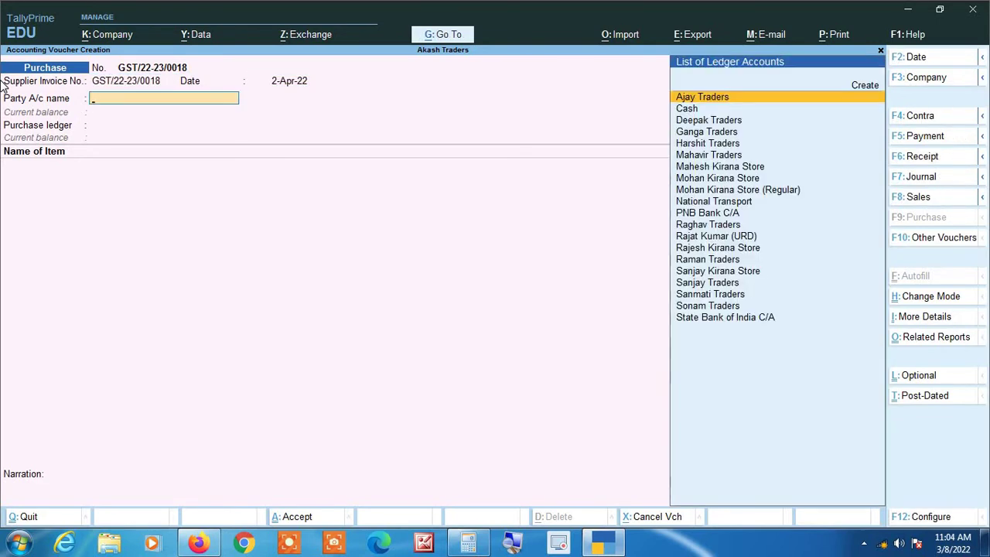
Set the party account to Ajay Traders and the purchase ledger to Purchase.
type("Aja")
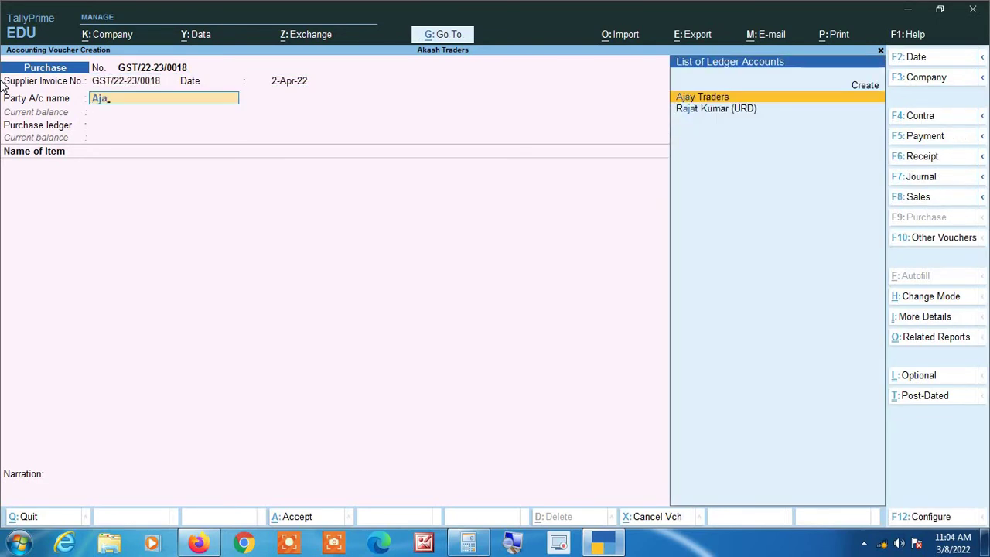
key("Return")
key("Return")
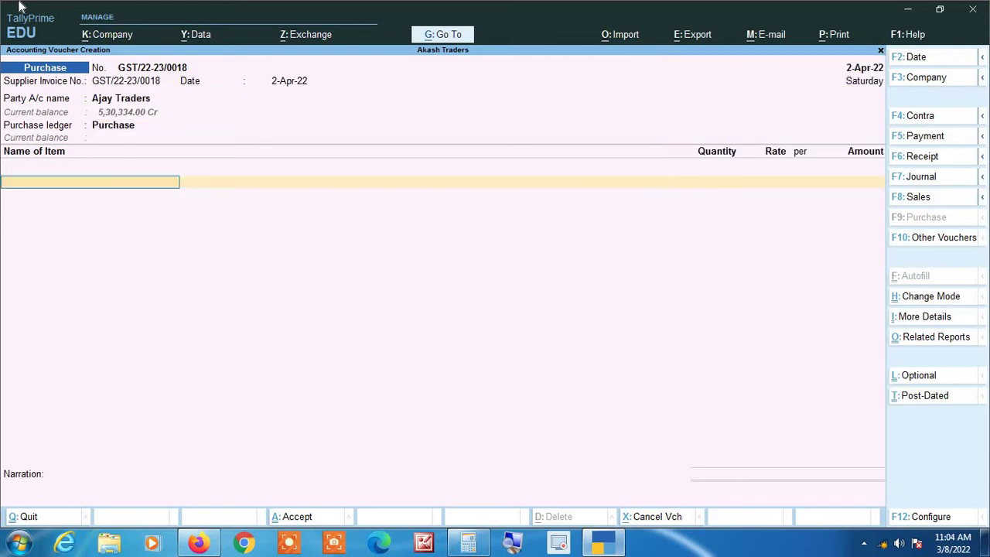
Add the item Sugar with a quantity of 200 kgs at a rate of 36, and end the item list.
type("Su")
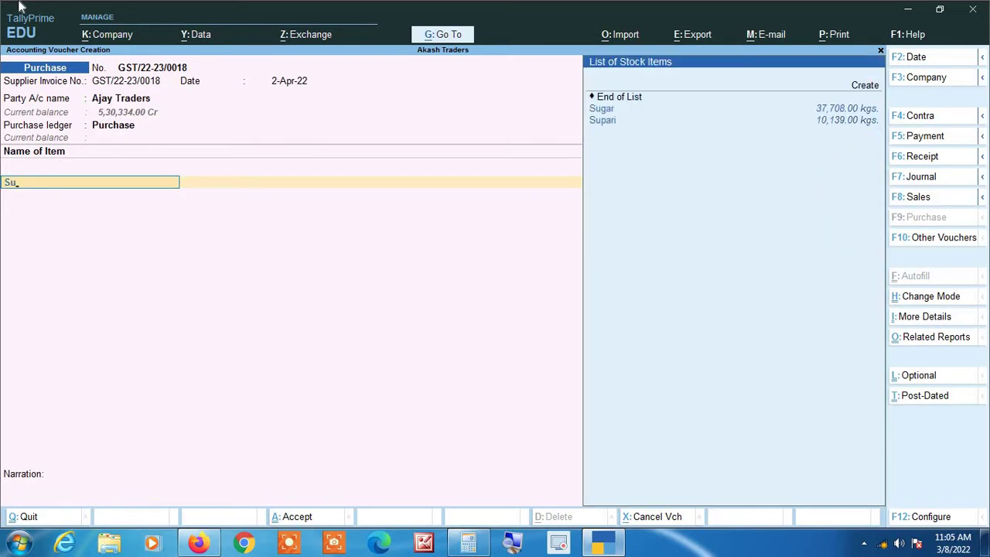
key("Return")
type("200")
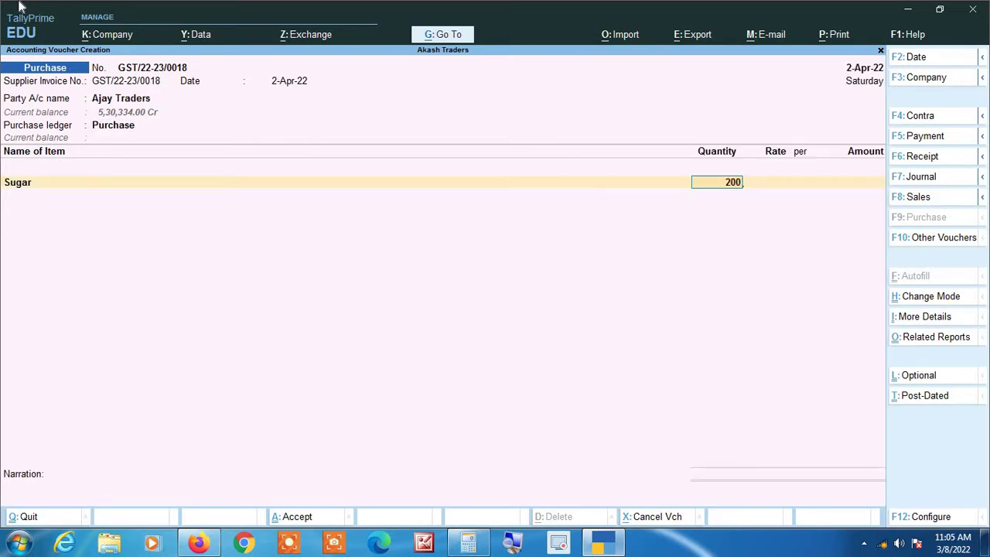
key("Return")
type("36")
key("Return")
key("Return")
key("Return")
key("Return")
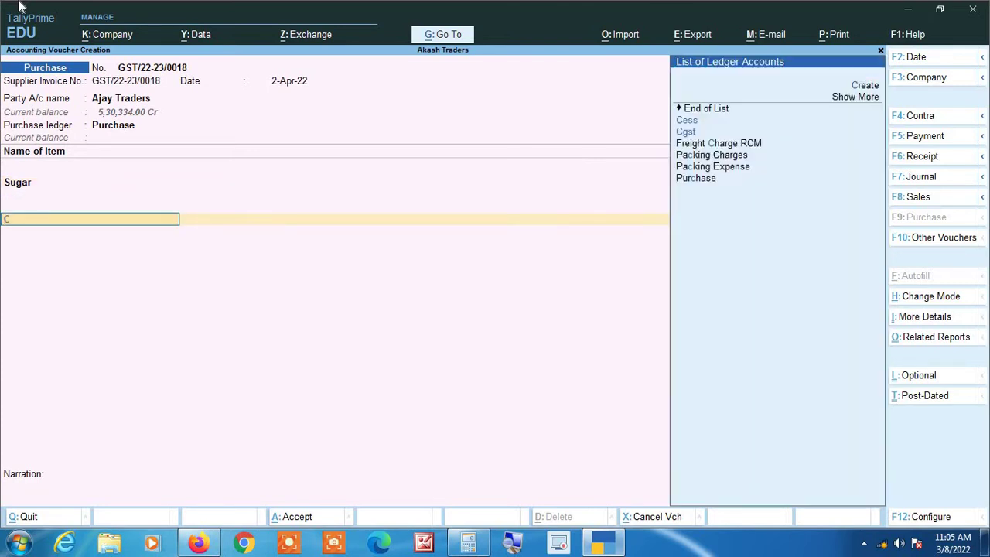
Add the Cgst and Sgst ledgers with their calculated amounts, and save the purchase voucher.
type("cg")
key("Return")
key("Return")
type("sg")
key("Return")
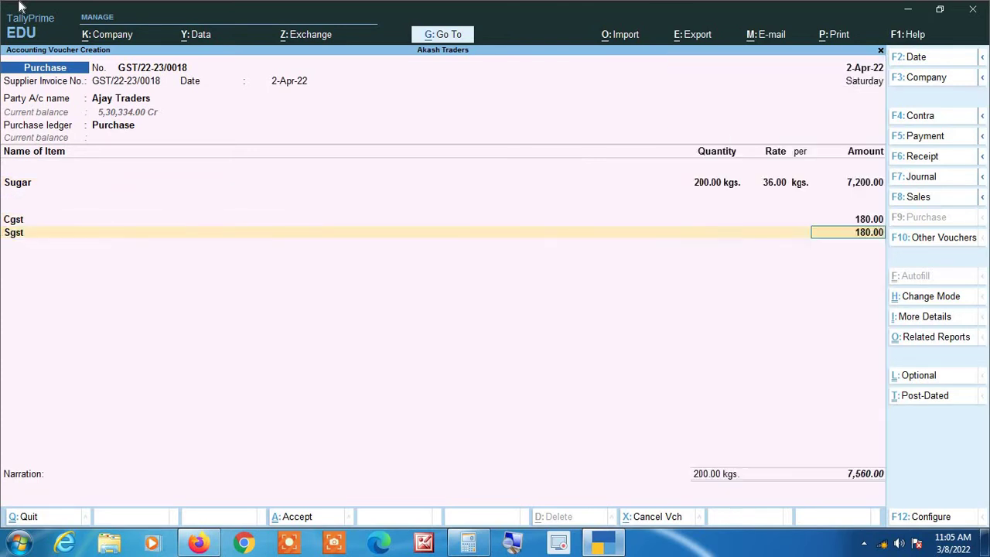
key("Return")
key("Return")
key("Return")
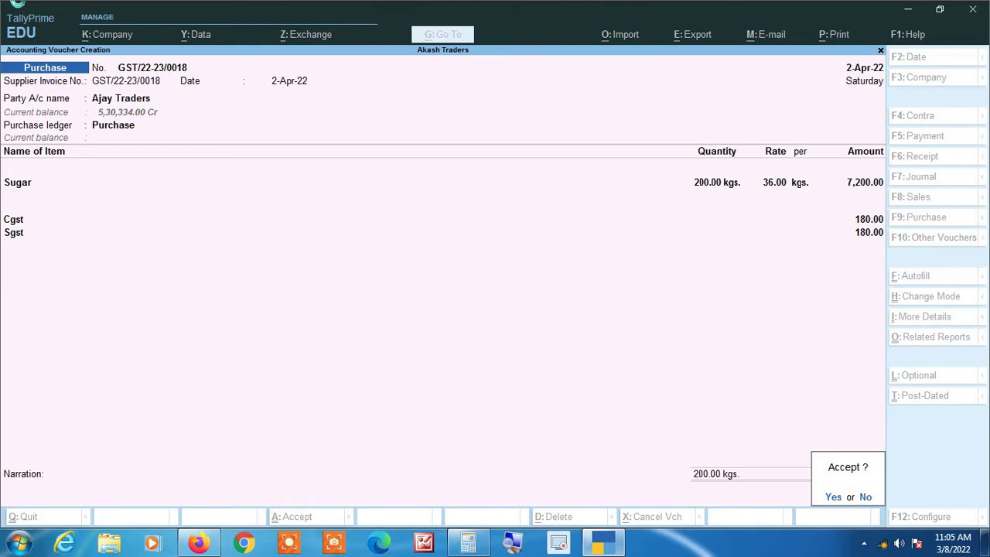
key("y")
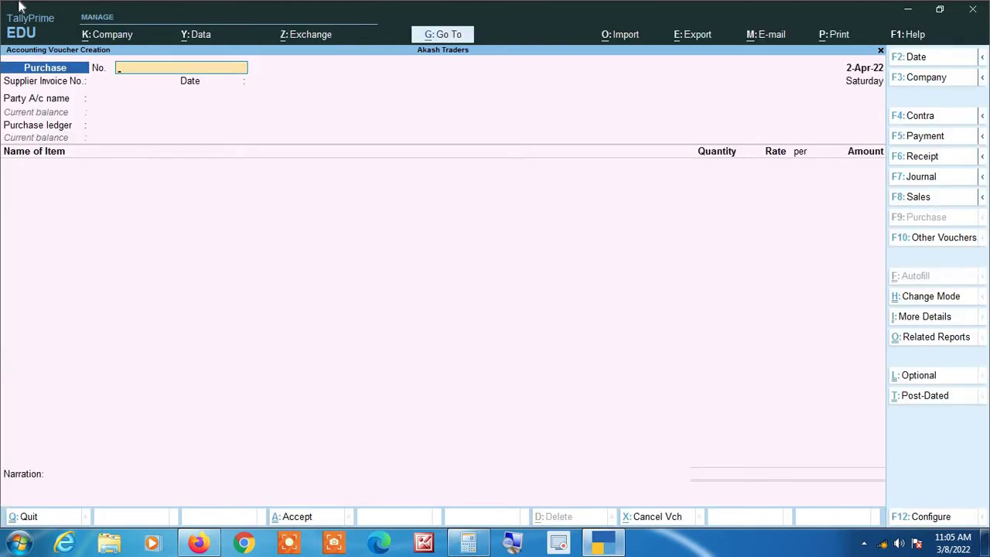
Change the voucher date to 1-5-2022.
key("F2")
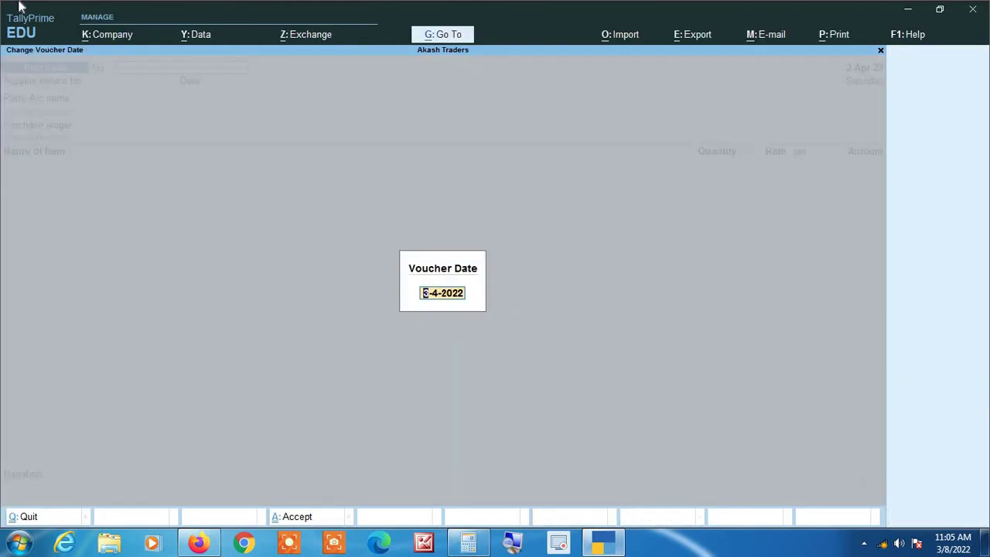
type("3")
type("1 5 2020")
key("Return")
key("BackSpace")
key("BackSpace")
type("22")
key("Return")
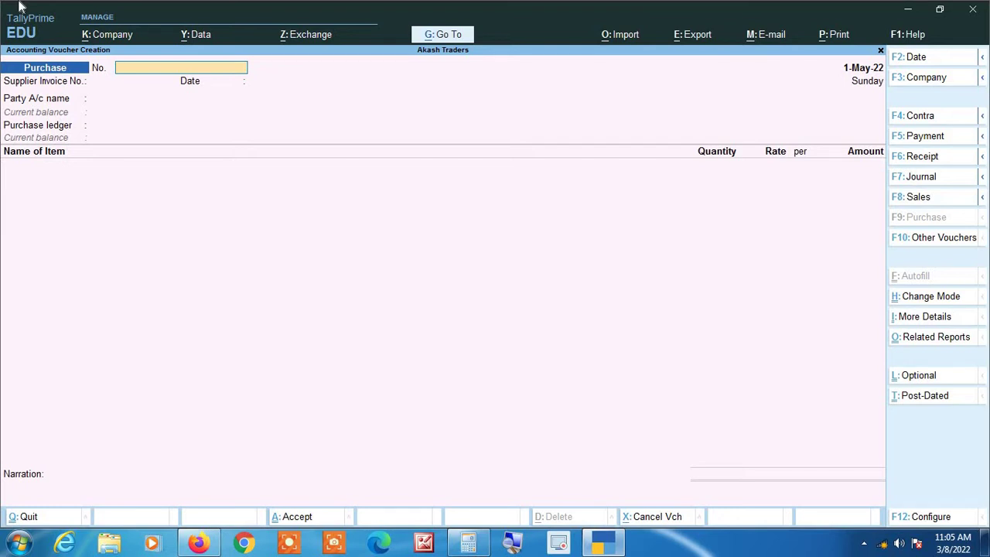
Start a payment voucher with Cash as the account and Ajay Traders as the party in the particulars.
key("F5")
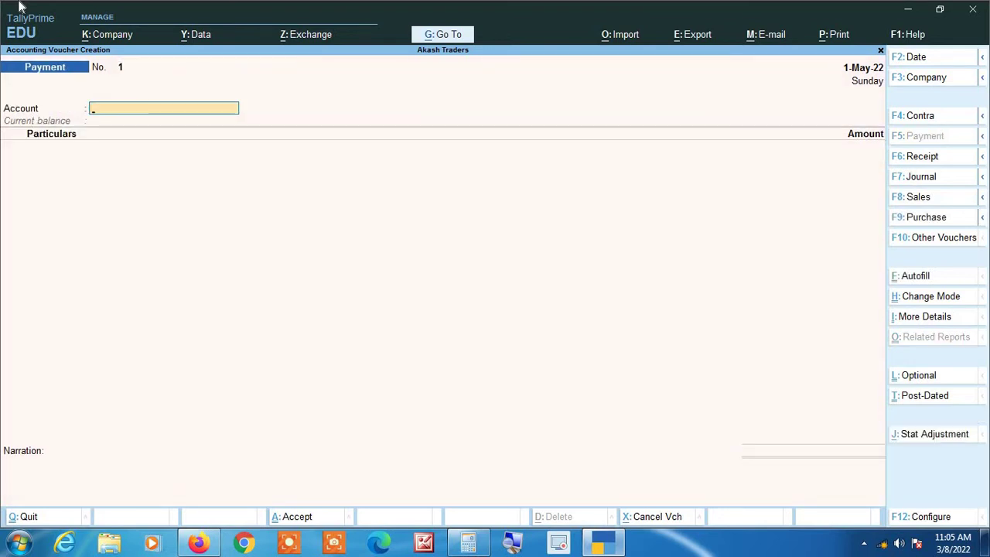
type("Cas")
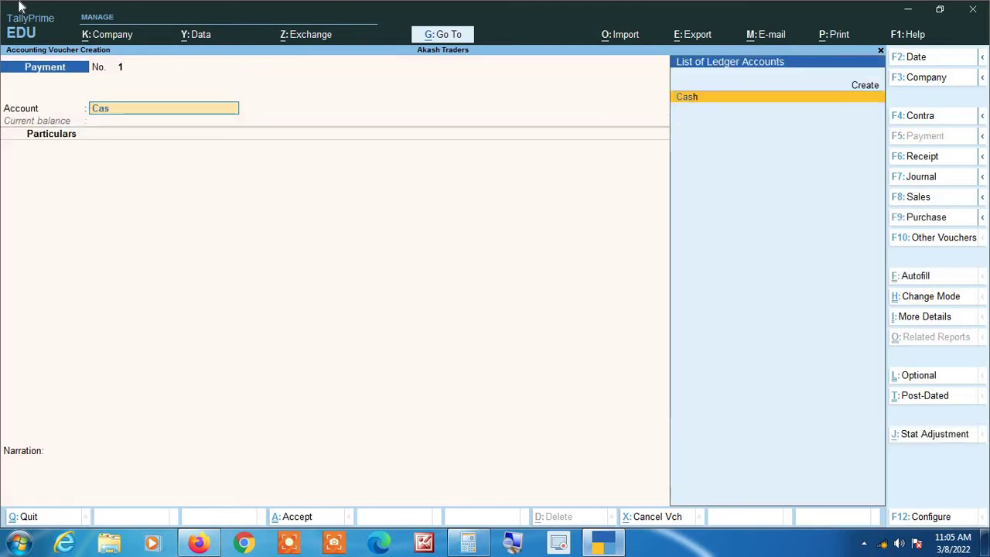
key("Return")
type("aj")
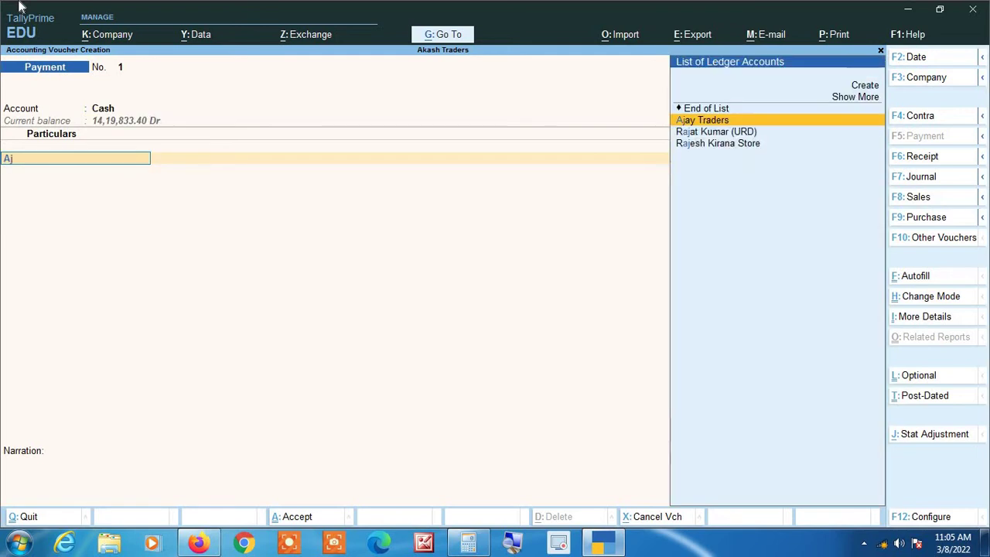
key("Down")
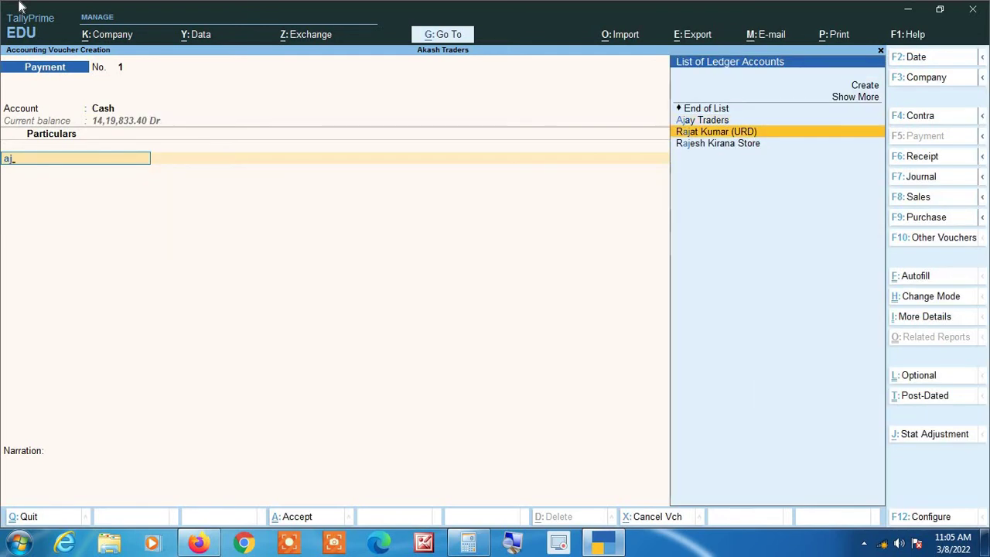
key("Up")
key("Return")
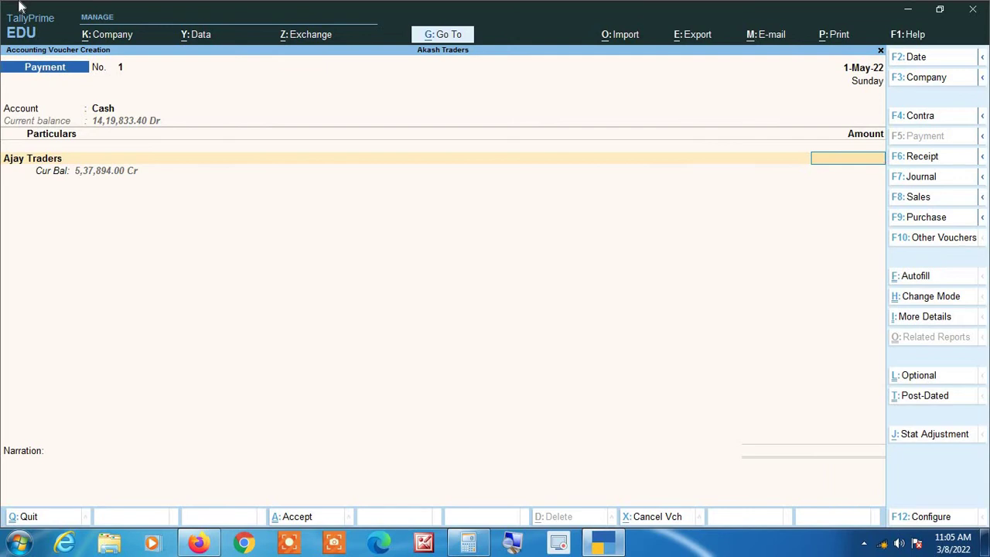
Enter 2000 as the payment to Ajay Traders, save the voucher and leave voucher entry.
type("2000")
key("Return")
key("Return")
key("Return")
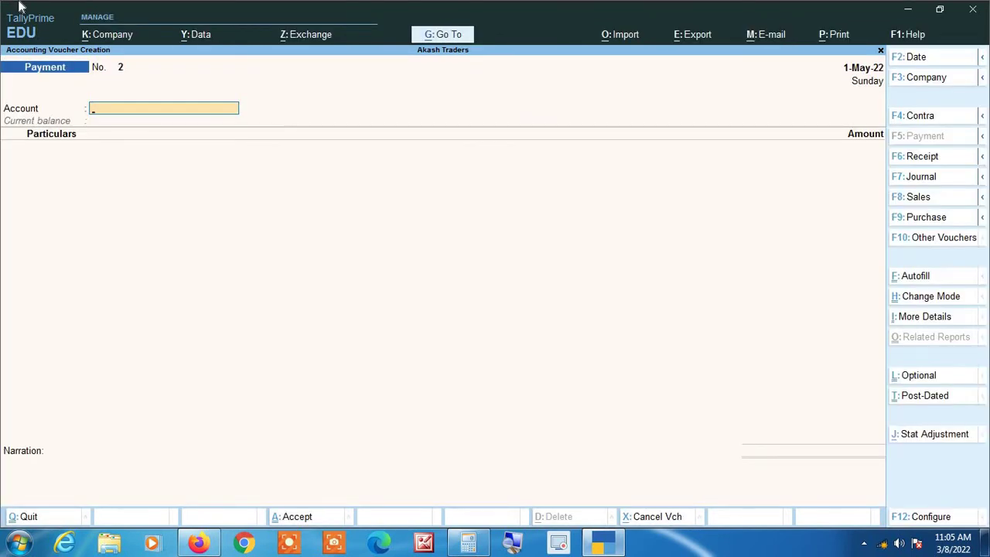
key("Escape")
key("Return")
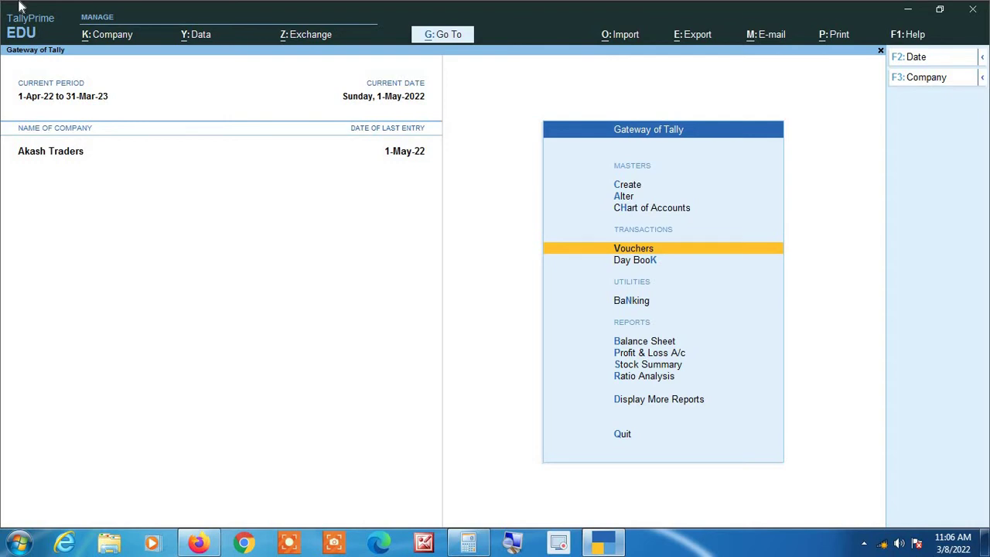
Change the current period to the previous financial year, from 1-4-2021 to 31-3-2022.
key("alt")
key("alt+F2")
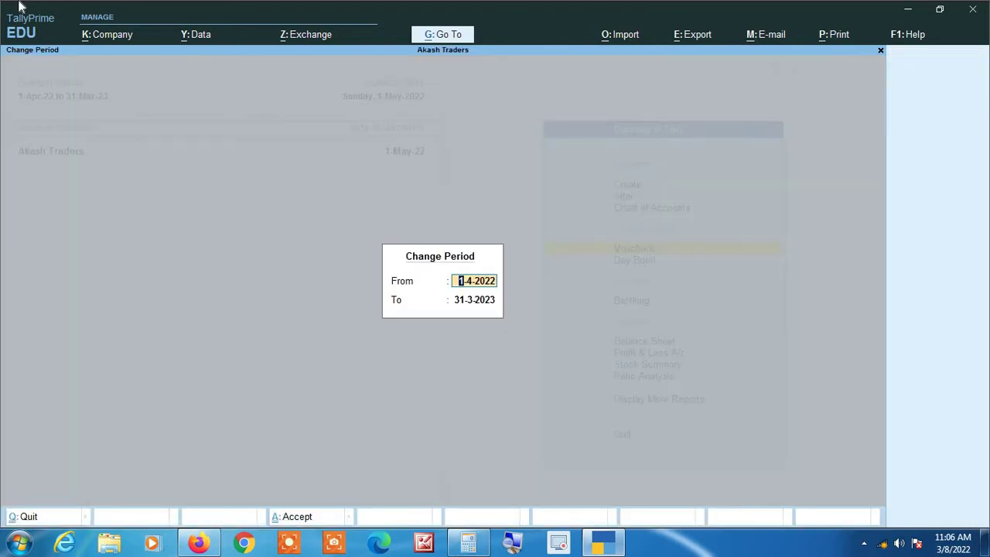
type("1 4 2021")
key("Return")
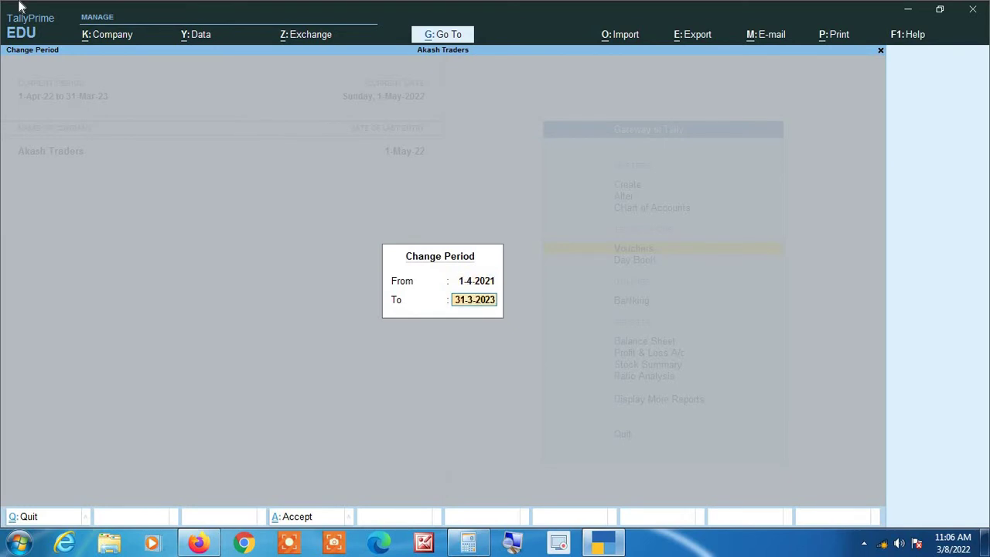
type("31 3 2022")
key("Return")
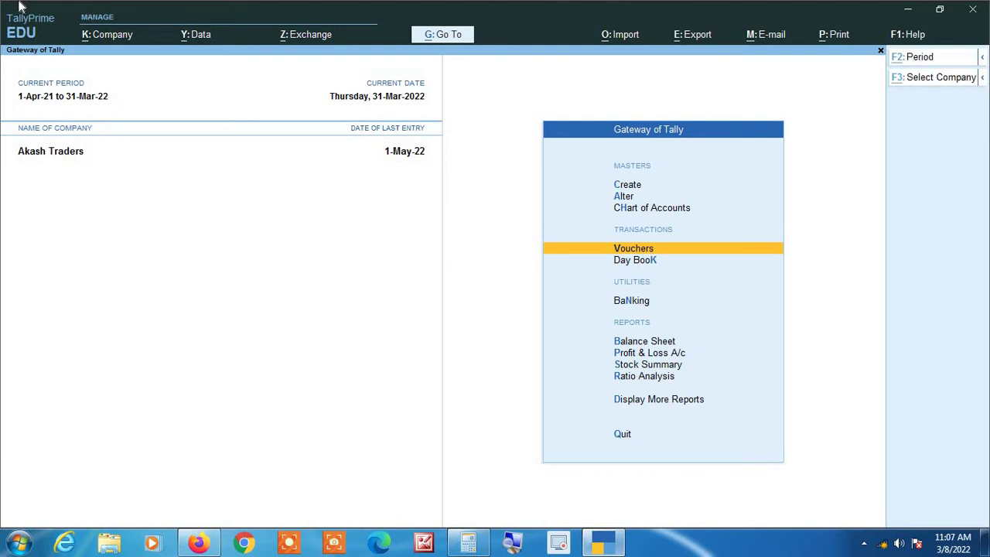
Set the current period to the new financial year, from 1-4-2022 to 31-3-2023.
key("alt+F2")
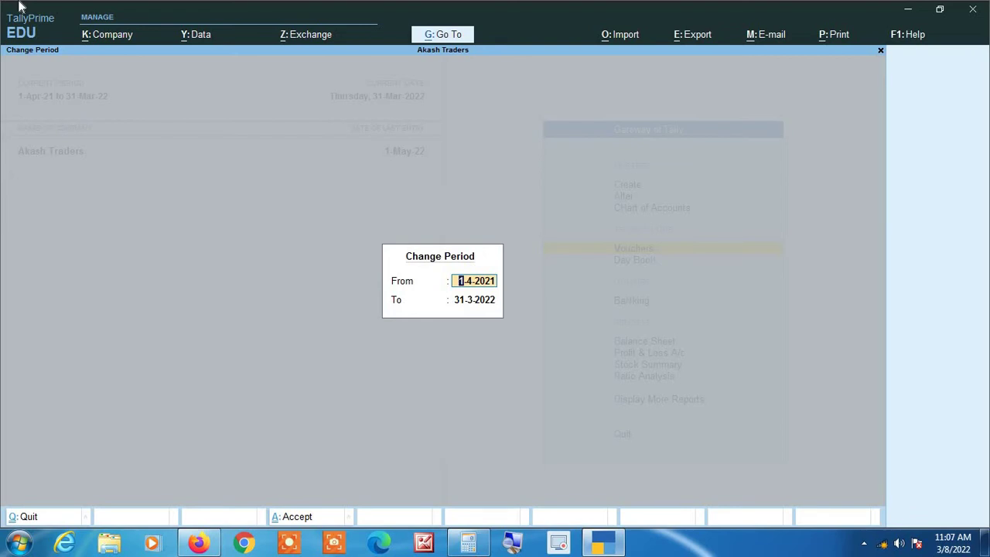
key("Escape")
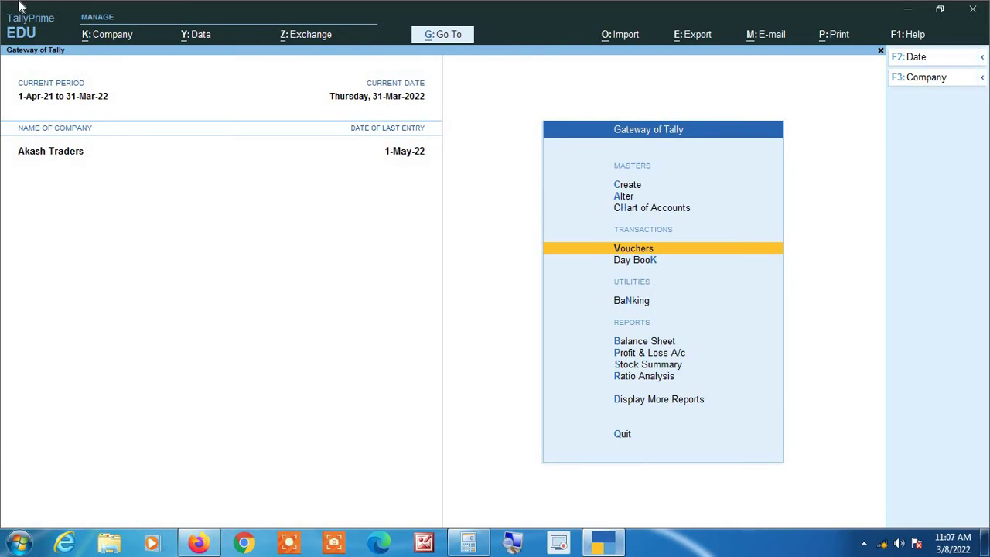
key("alt+F2")
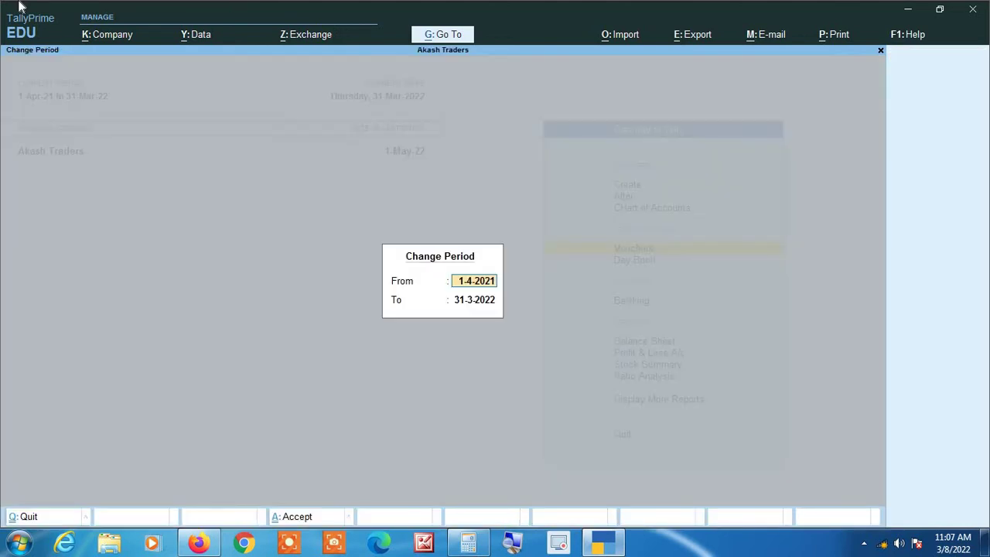
type("1-4-22")
key("Return")
type("31-3-23")
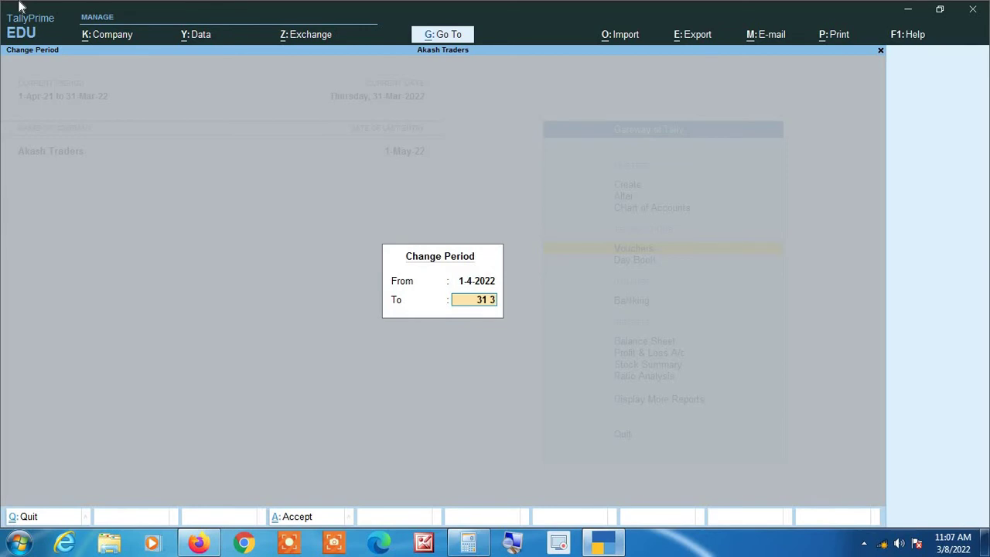
key("Return")
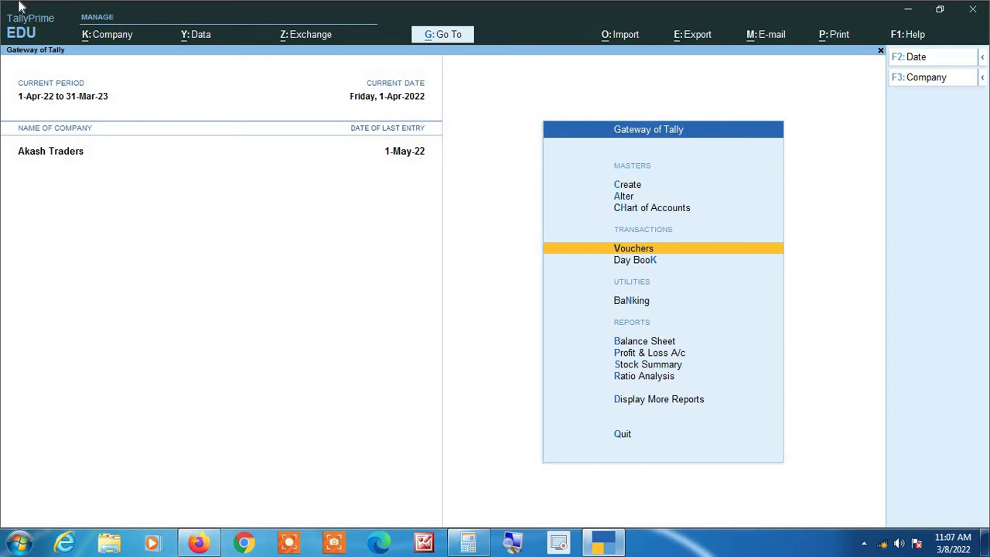
View the April purchase vouchers in the Purchase Register, and return to the Gateway of Tally.
key("d")
key("a")
key("p")
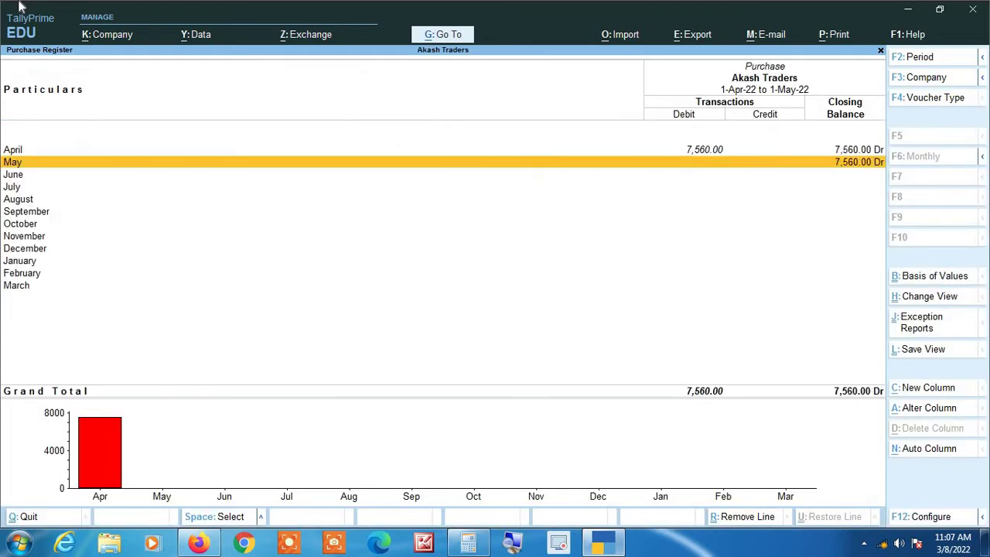
key("Up")
key("Return")
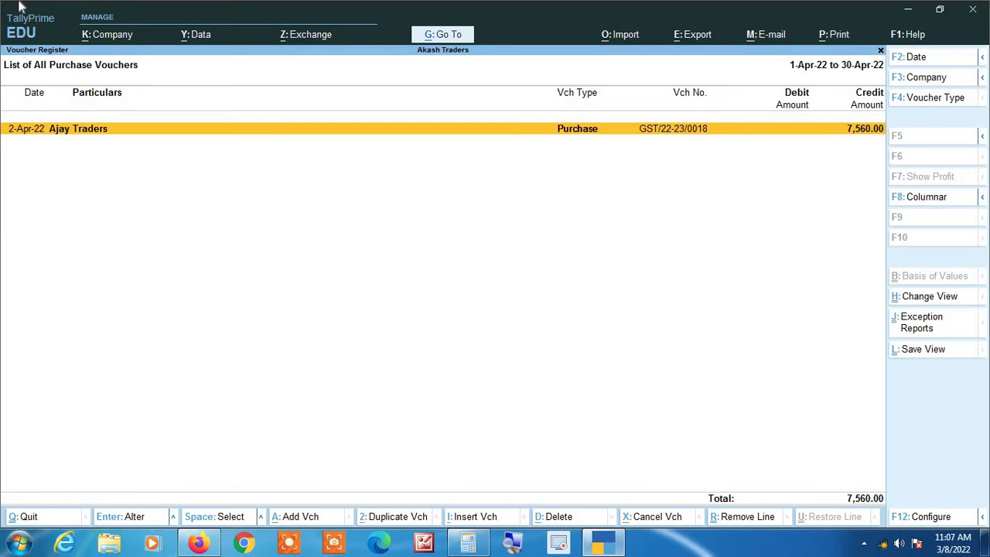
key("Escape")
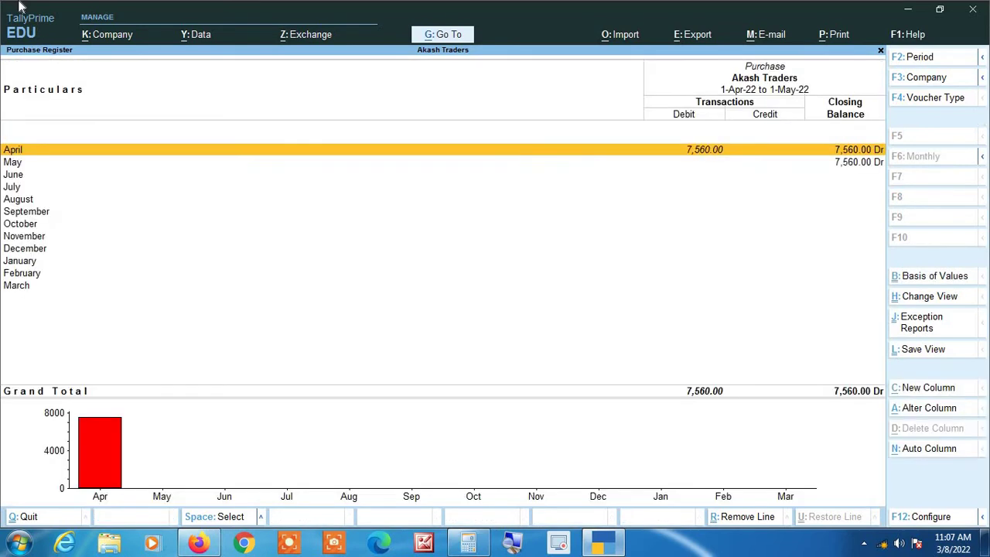
key("Escape")
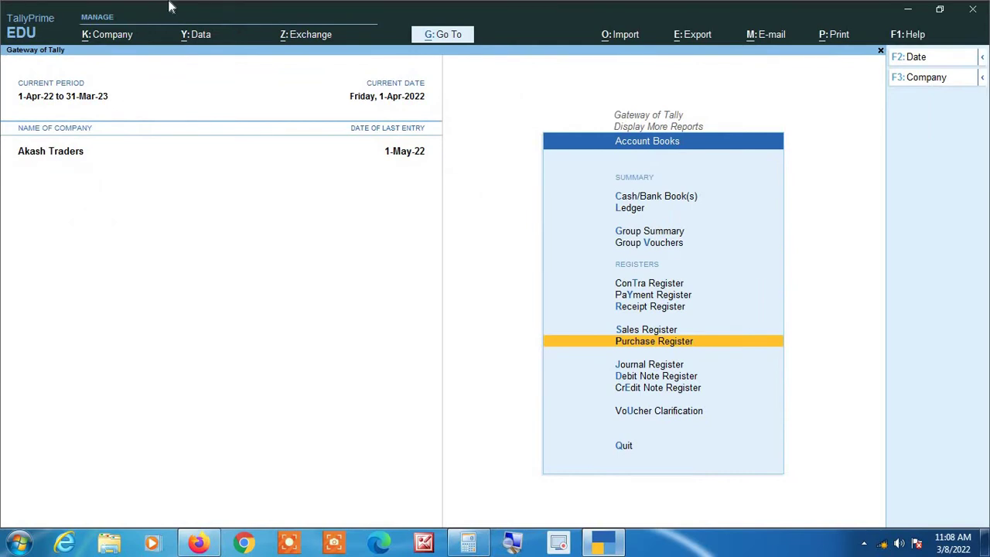
key("Escape")
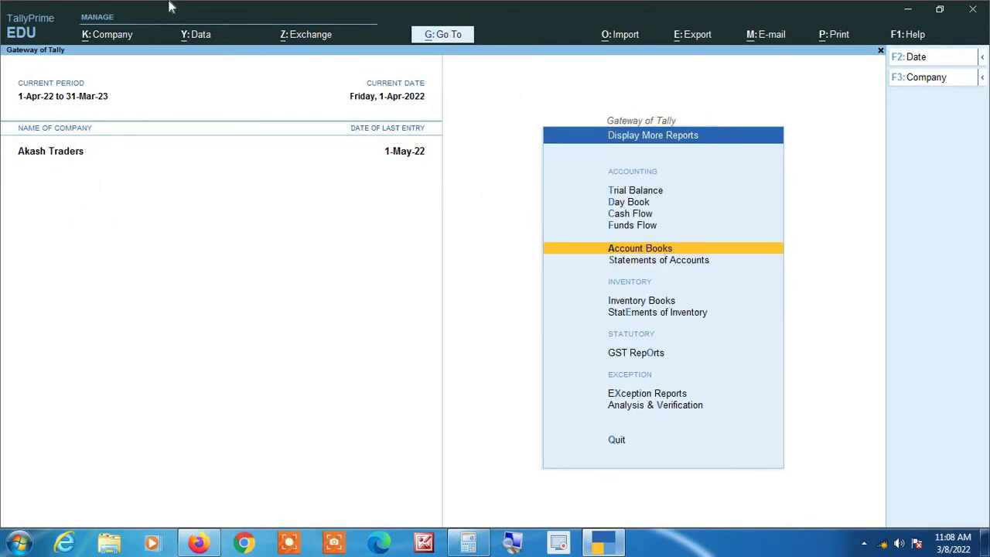
key("Escape")
Reopen the Purchase Register and display the list of purchase vouchers for April.
key("Return")
key("Return")
key("u")
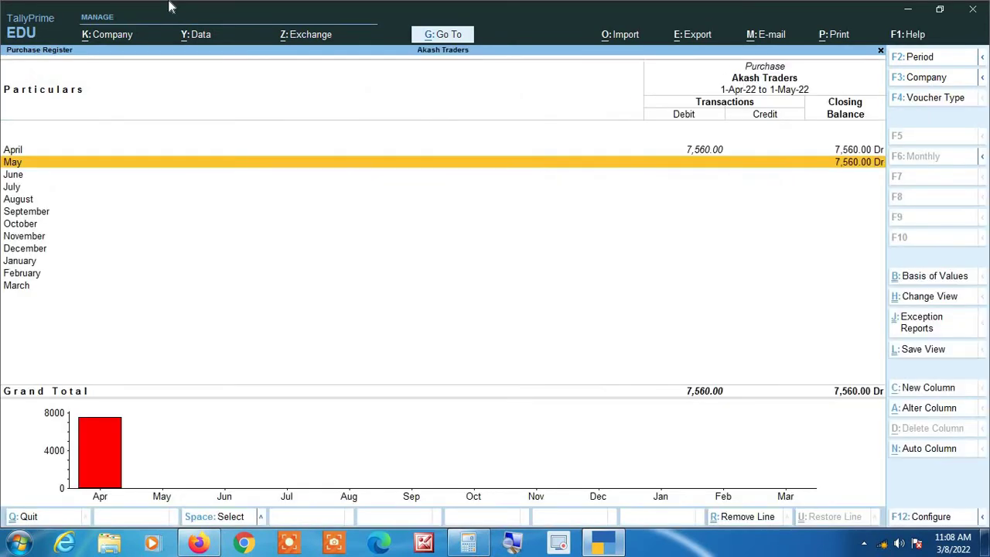
key("Up")
key("Return")
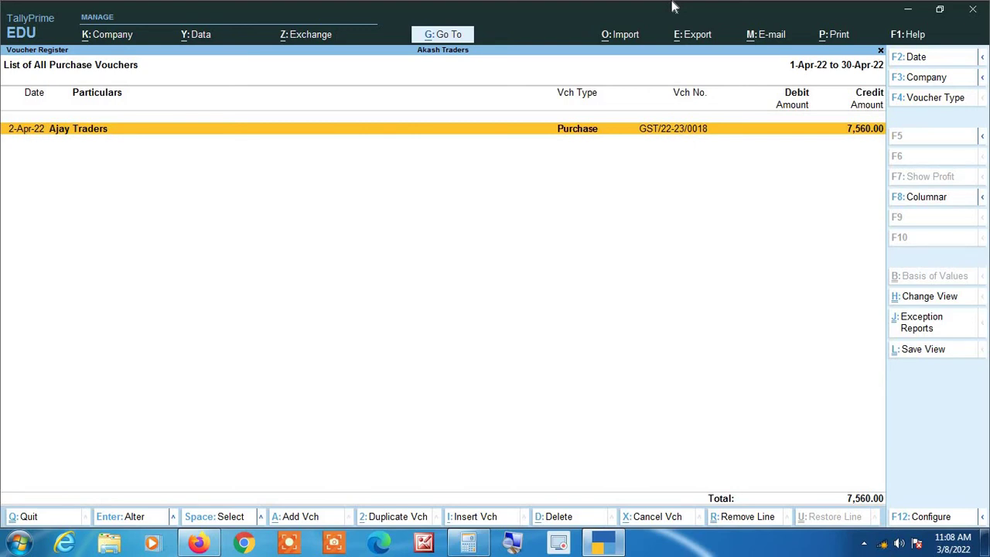
Change the purchase voucher list's period to cover both years, from 1-4-2021 to 31-3-2023.
key("alt+F2")
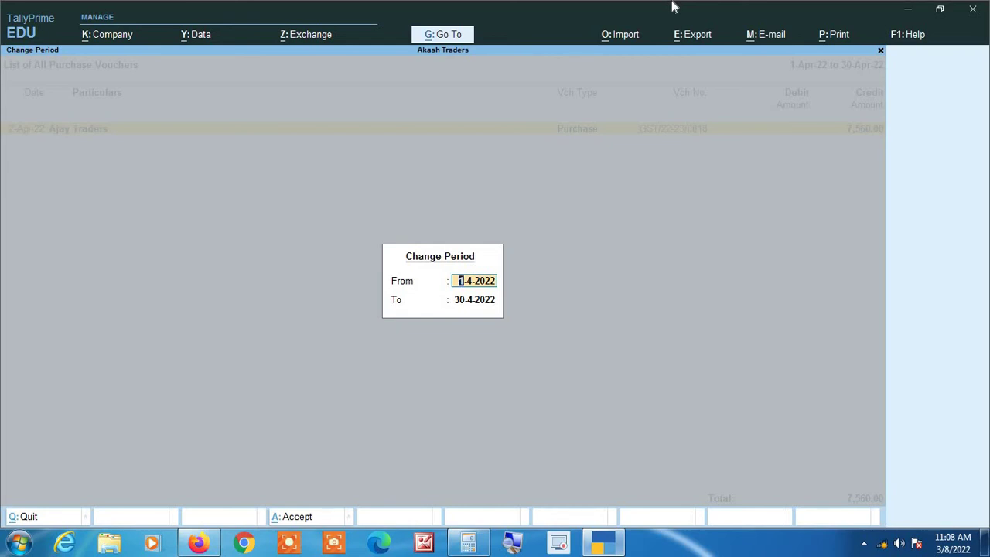
type("1-4-2021")
key("Return")
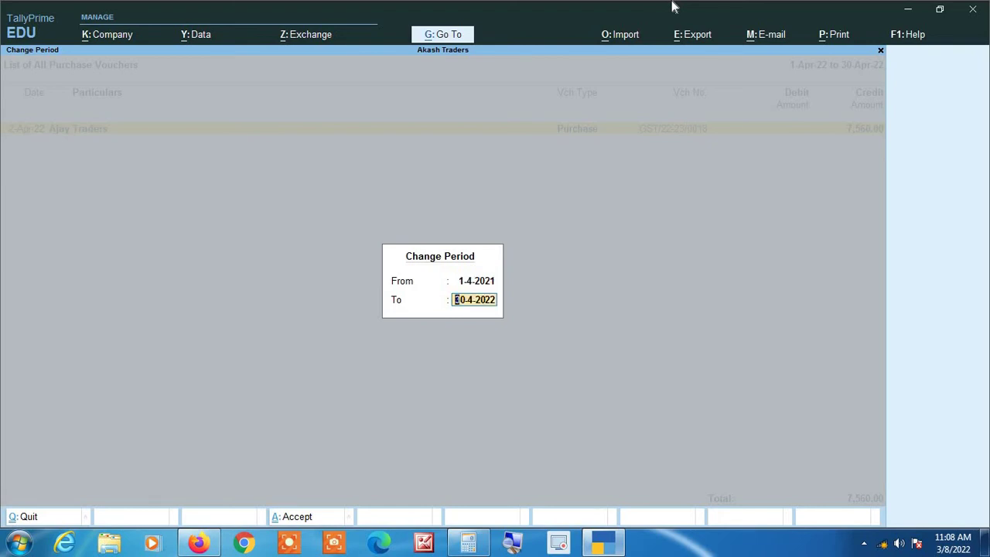
type("31 3 23")
key("Return")
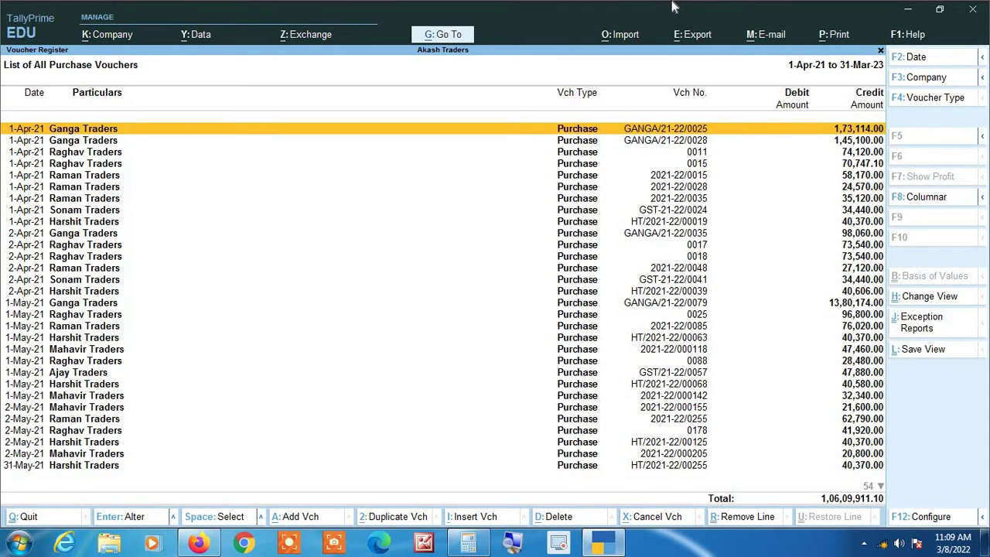
Look through the purchase voucher list for entries of the previous financial year.
key("Down")
key("Down")
key("Down")
key("Down")
key("Down")
key("Down")
key("Down")
key("Down")
key("Down")
key("Down")
key("Down")
key("Down")
key("Down")
key("Down")
key("Down")
key("Down")
key("Down")
key("Down")
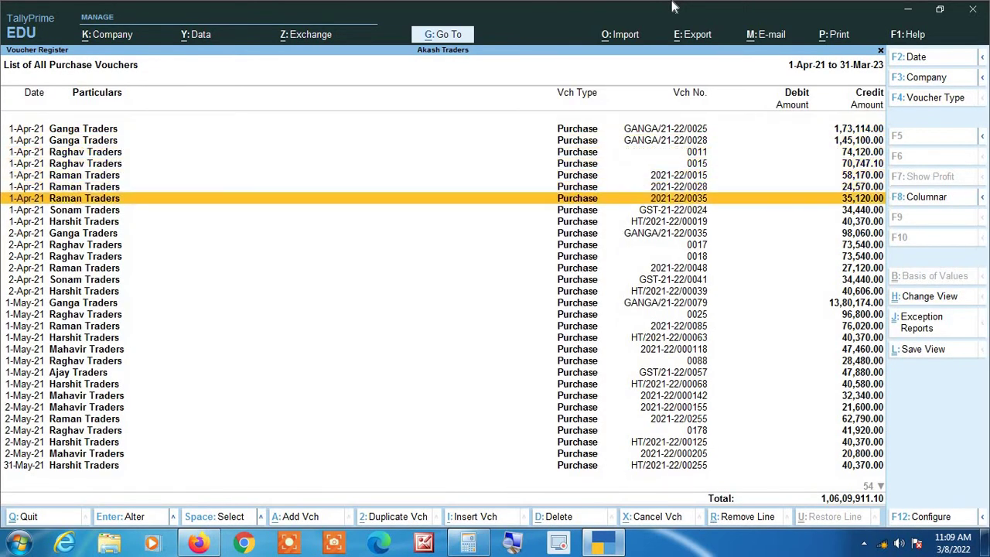
key("Down")
key("Down")
key("Down")
key("Down")
key("Down")
key("Down")
key("Down")
key("Down")
key("Down")
key("Down")
key("Down")
key("Down")
key("Down")
key("Down")
key("Down")
key("Down")
key("Down")
key("Down")
key("Down")
key("Down")
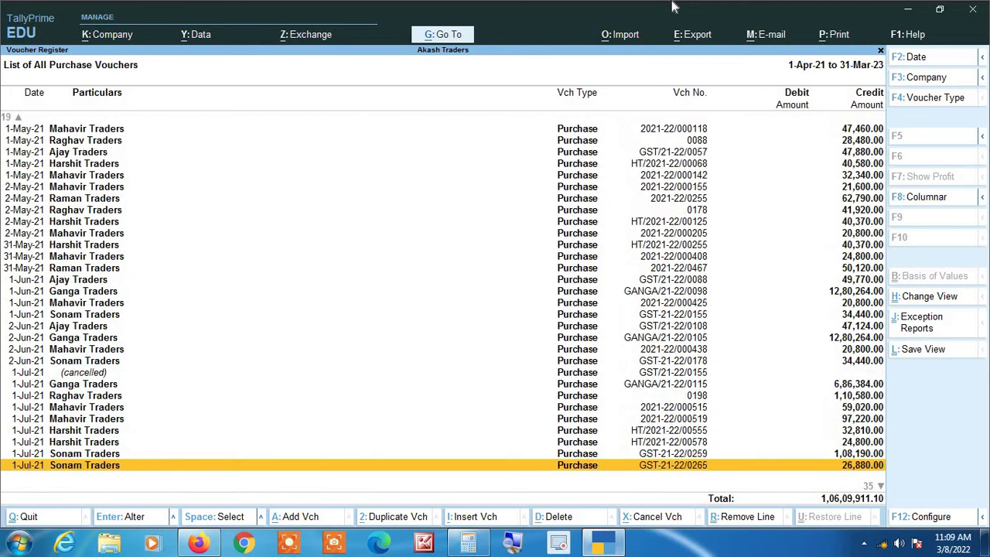
key("Up")
key("Up")
key("Up")
key("Up")
key("Up")
key("Up")
key("Up")
key("Up")
key("Up")
key("Up")
key("Up")
key("Up")
key("Up")
key("Up")
key("Up")
key("Up")
key("Up")
key("Up")
key("Up")
key("Up")
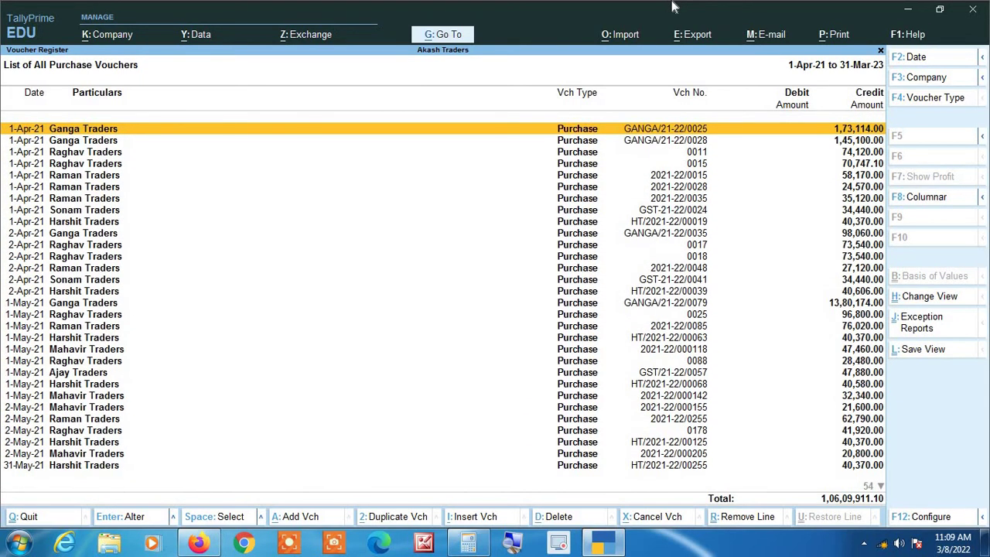
Open the 1-May-21 Raghav Traders purchase voucher for 96,800.00 for alteration.
key("Down")
key("Down")
key("Down")
key("Down")
key("Down")
key("Down")
key("Down")
key("Down")
key("Down")
key("Down")
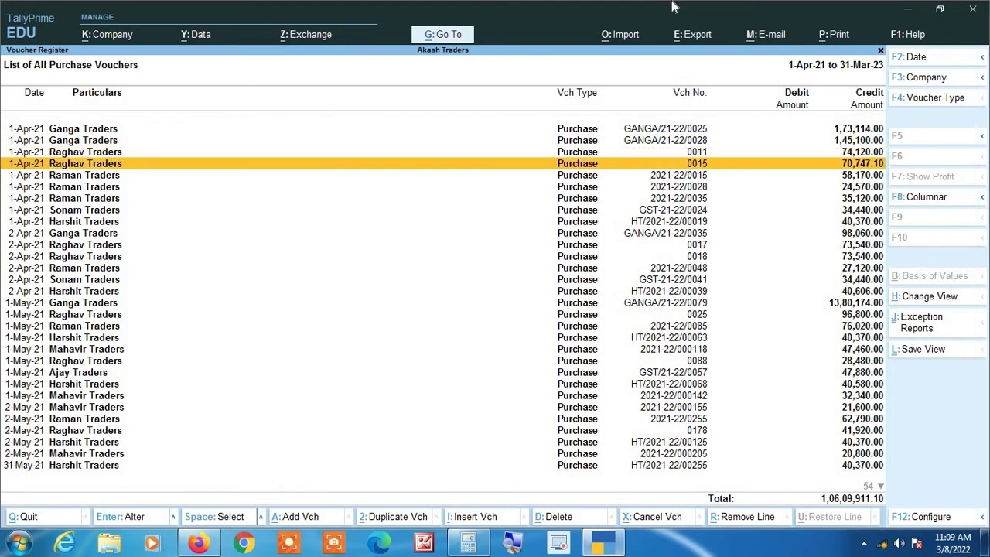
key("Down")
key("Down")
key("Down")
key("Down")
key("Down")
key("Down")
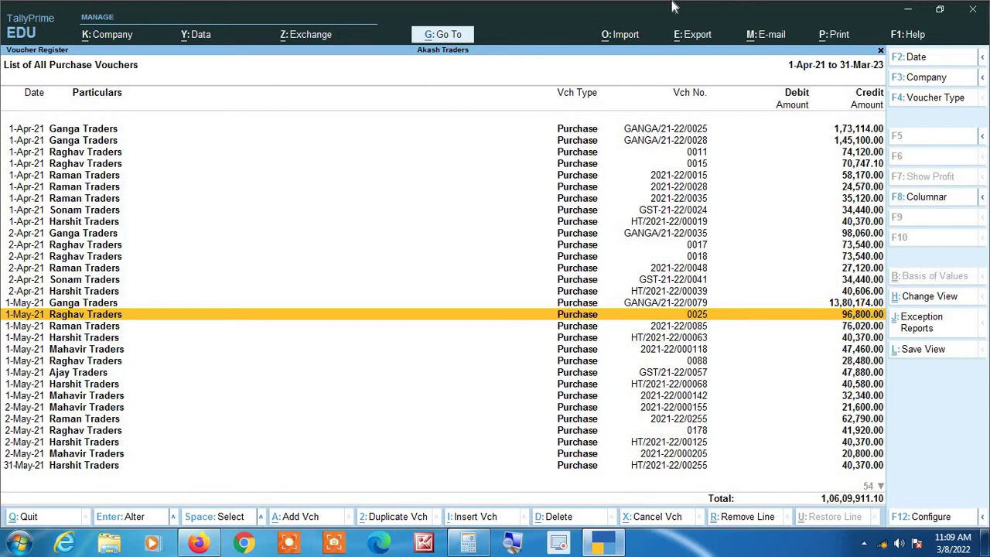
key("Return")
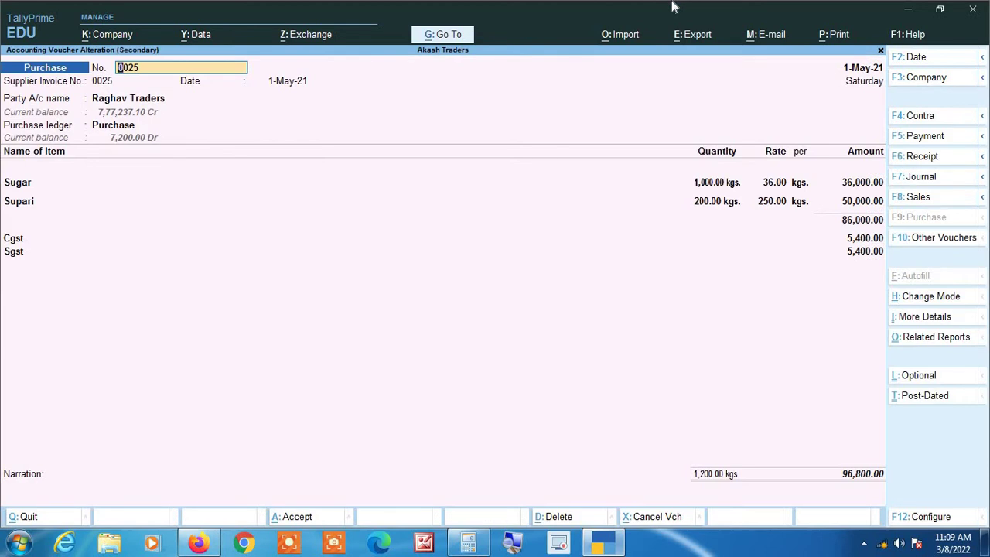
Keep the voucher's header details and set the quantity of the item Sugar to 1,200 kgs.
key("Return")
key("Return")
key("Return")
key("Return")
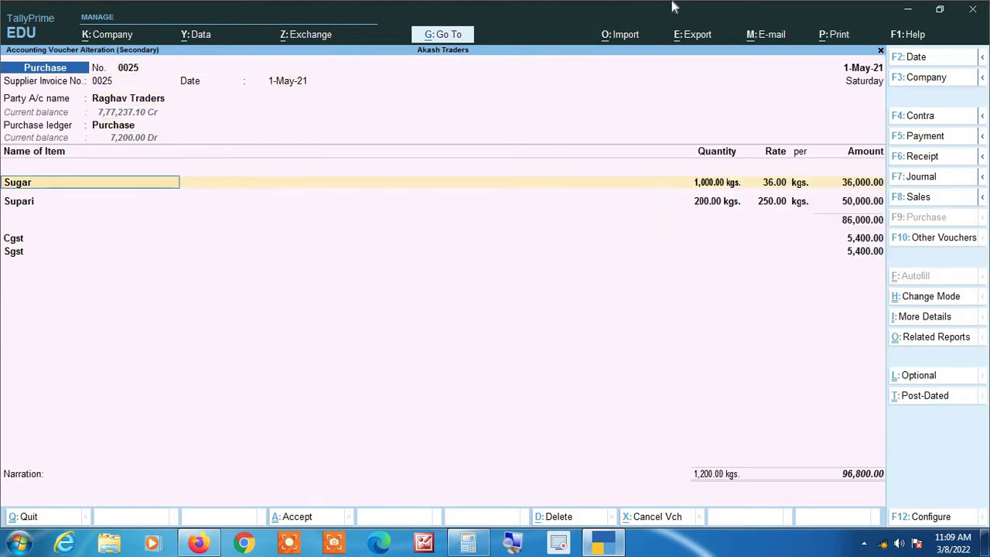
key("Return")
type("1,200")
key("Return")
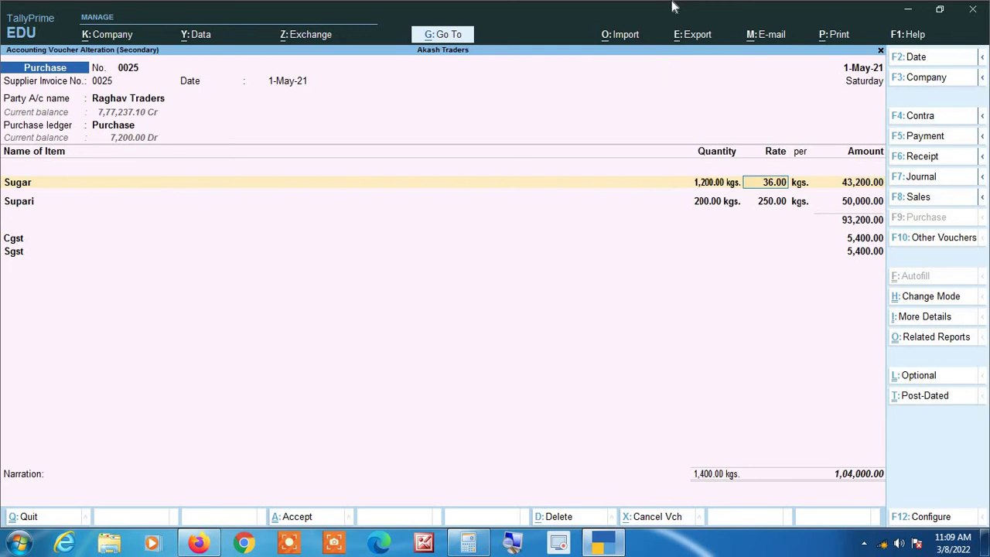
Accept the remaining item values, recalculate the Cgst and Sgst amounts, and try to save the altered purchase voucher.
key("Return")
key("Return")
key("Return")
key("Return")
key("Return")
key("Return")
key("Return")
key("Return")
key("Return")
key("Return")
key("Return")
key("Return")
key("Return")
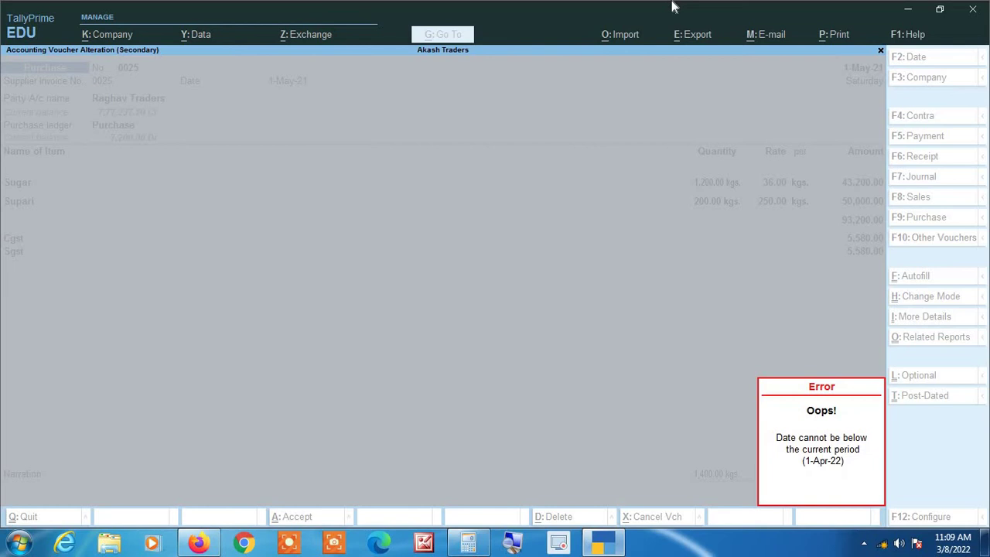
key("Return")
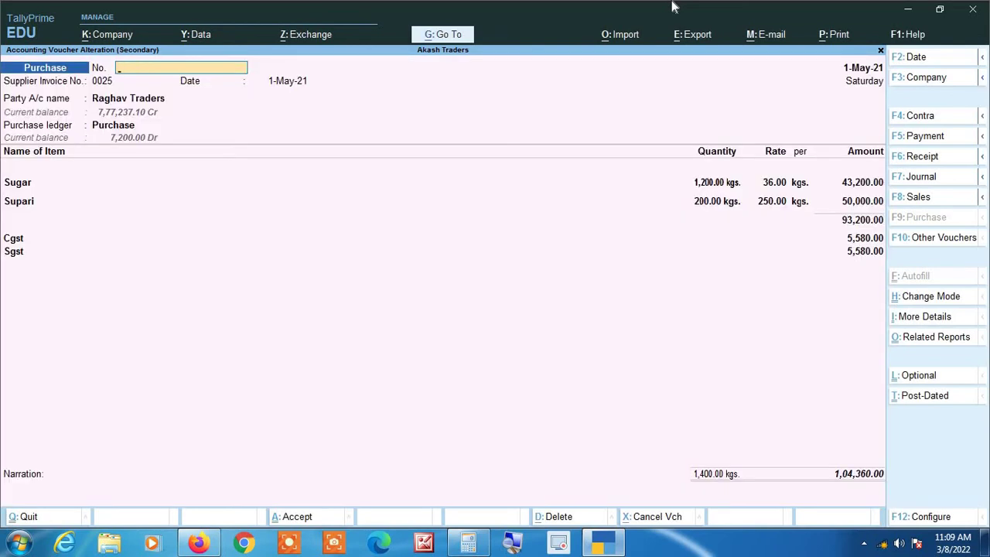
Quit the purchase voucher alteration without saving and return to the Gateway of Tally.
key("Escape")
key("y")
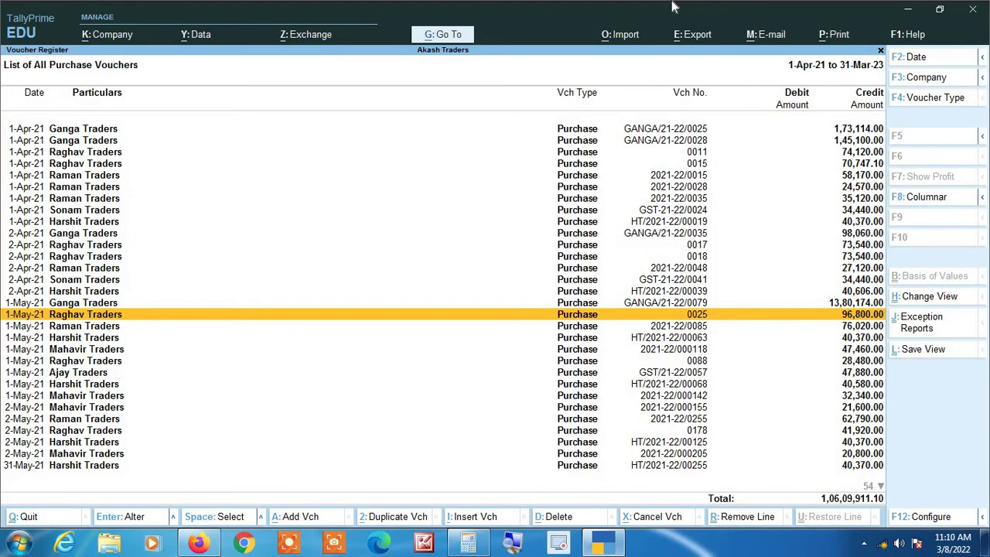
key("Escape")
key("Escape")
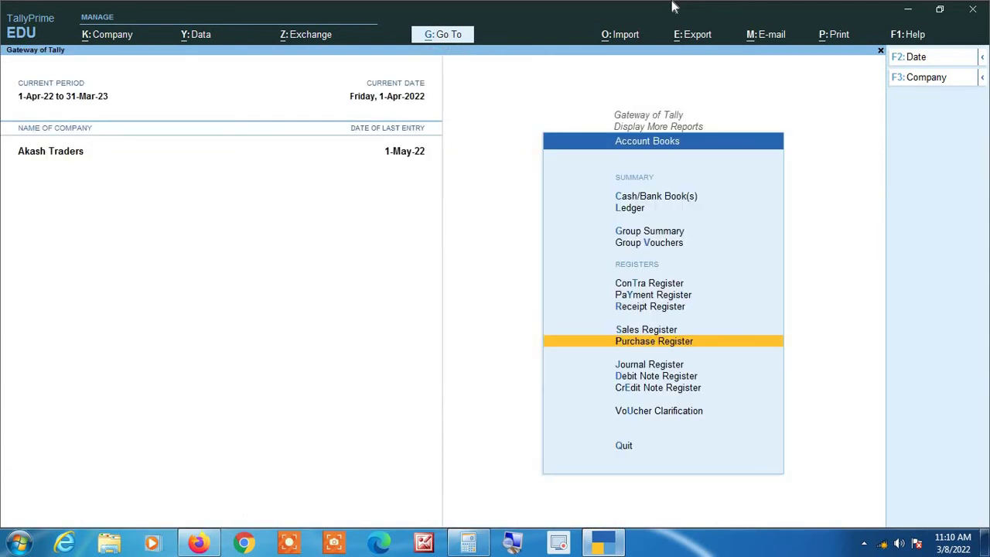
key("Escape")
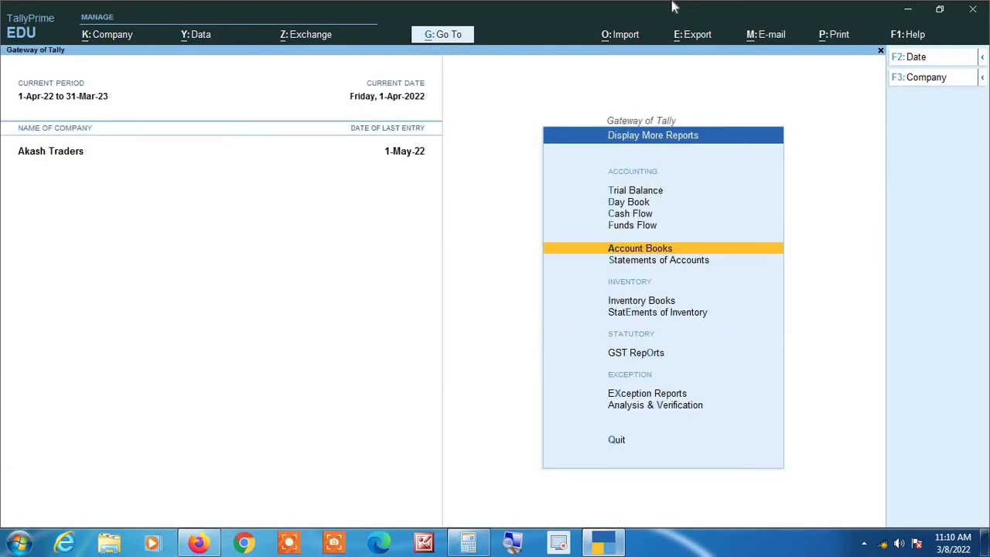
key("Escape")
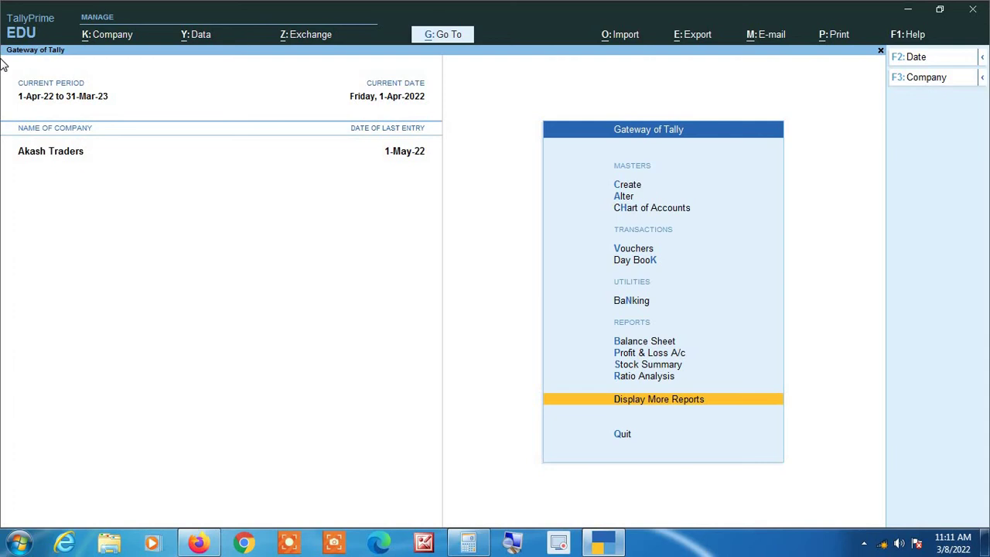
Change the company's current period to run from 1-4-2021 to 31-3-2023.
key("alt+F2")
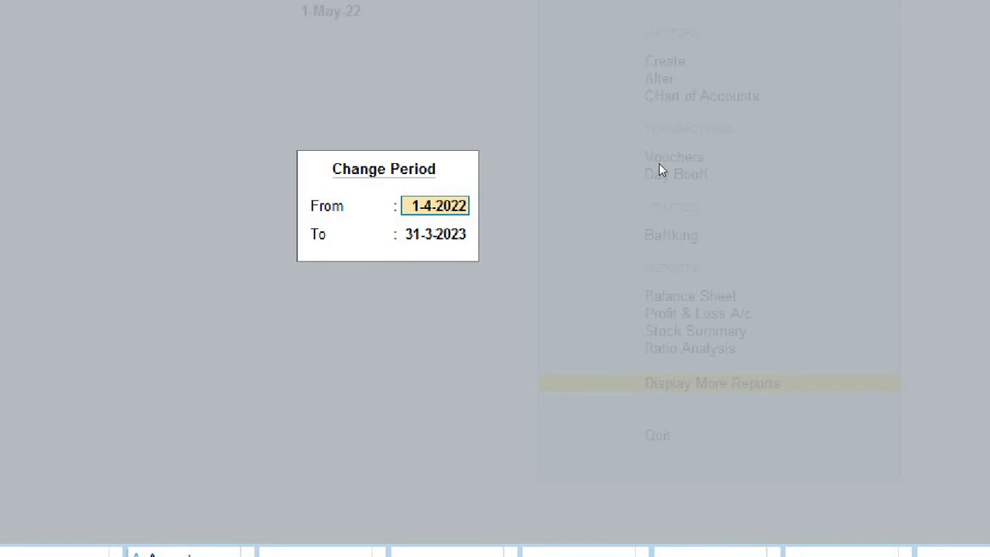
type("1 4 21")
key("Return")
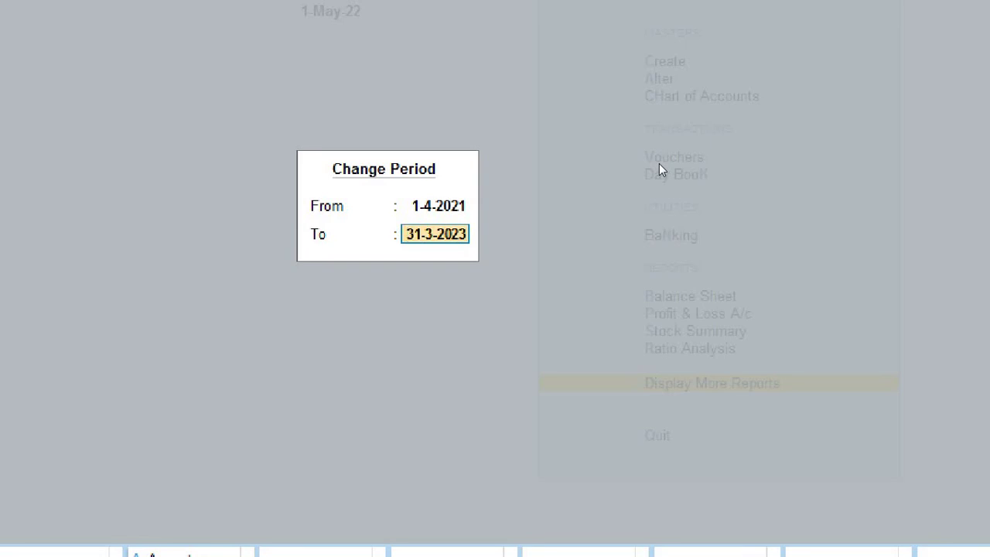
key("Return")
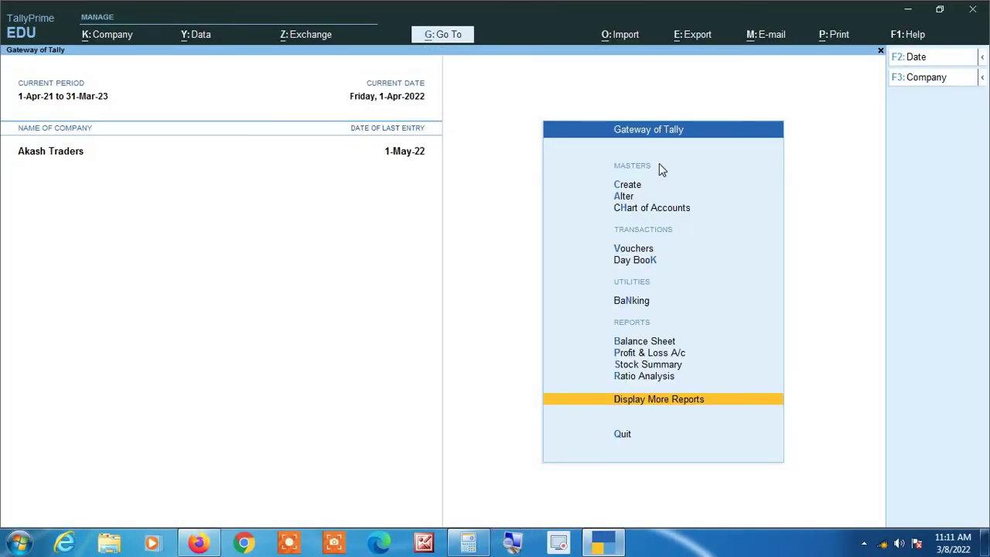
Open the Purchase Register from the account books reports.
left_click(512, 543)
left_click(444, 508)
key("d")
key("a")
key("p")
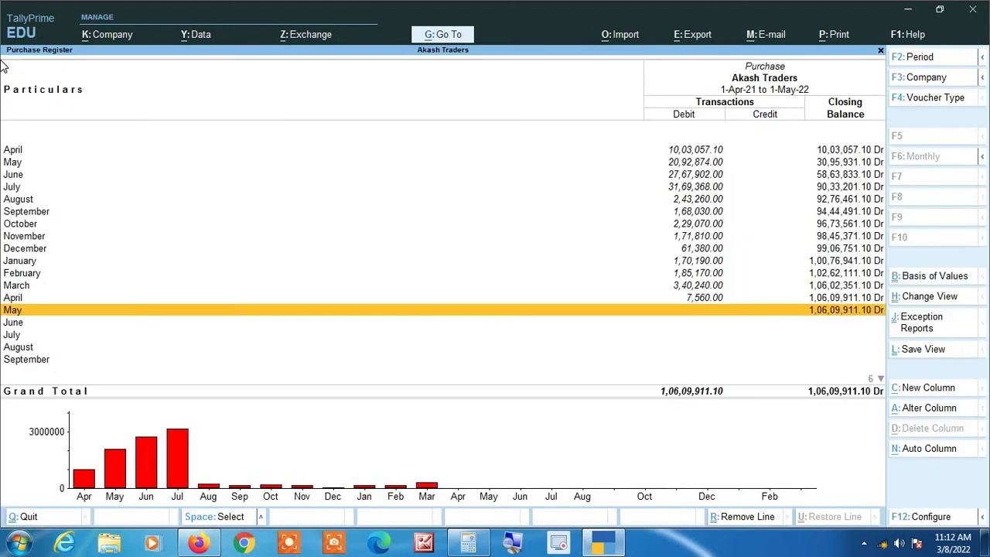
Examine the monthly purchase figures of both financial years in the Purchase Register.
key("Up")
key("Up")
key("Up")
key("Up")
key("Up")
key("Up")
key("Up")
key("Up")
key("Up")
key("Up")
key("Up")
key("Up")
key("Up")
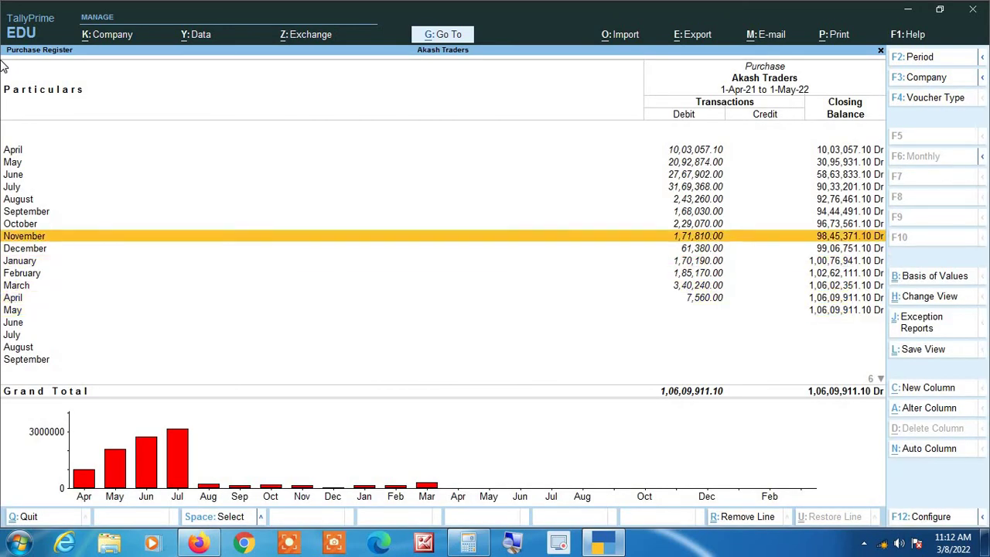
key("Down")
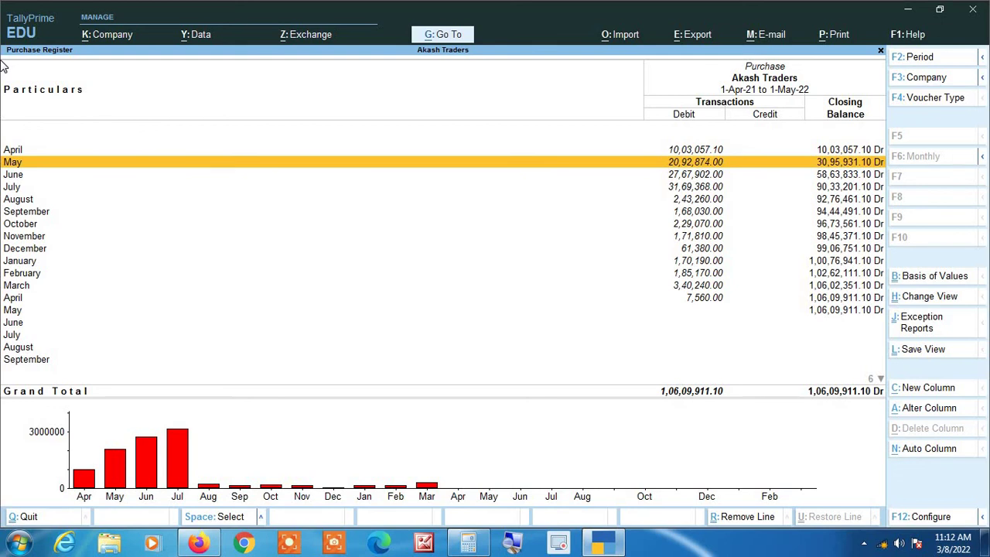
left_click(512, 545)
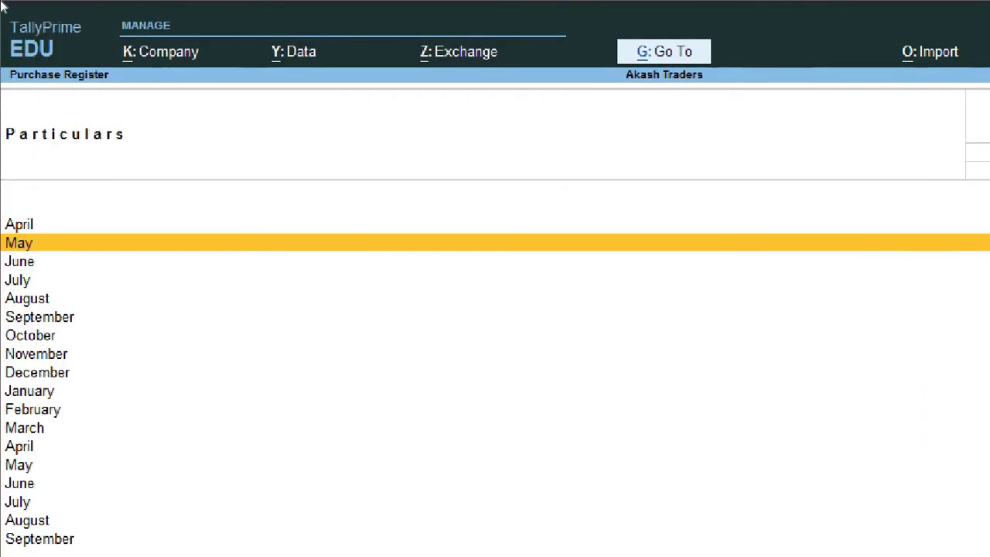
key("Up")
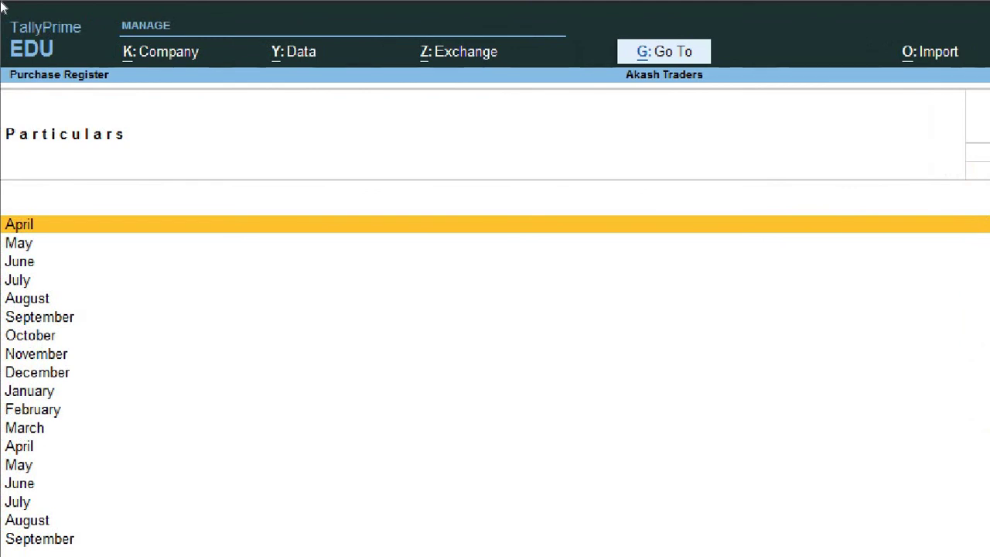
key("Down")
key("Down")
key("Down")
key("Down")
key("Down")
key("Down")
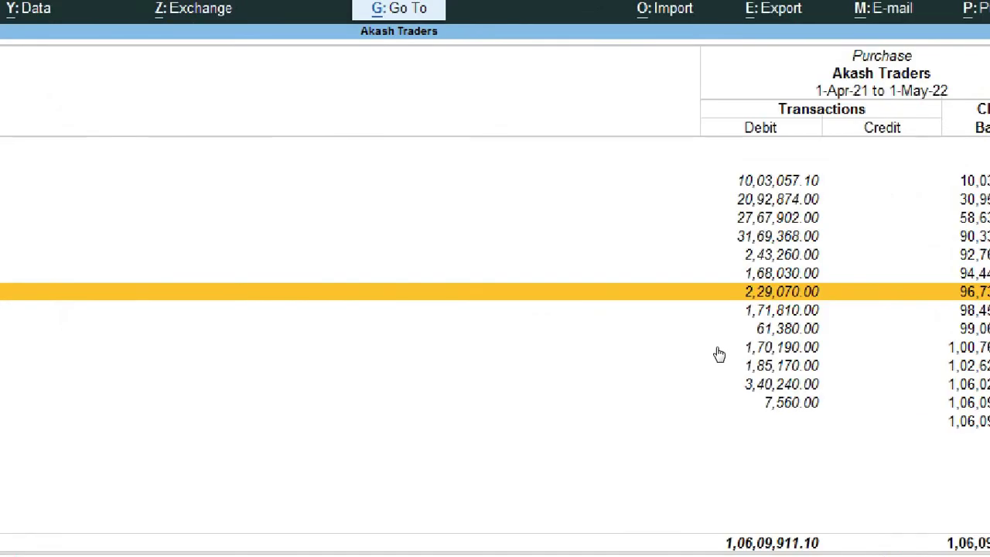
key("Down")
key("Down")
key("Down")
key("Down")
key("Down")
key("Down")
key("Down")
key("Up")
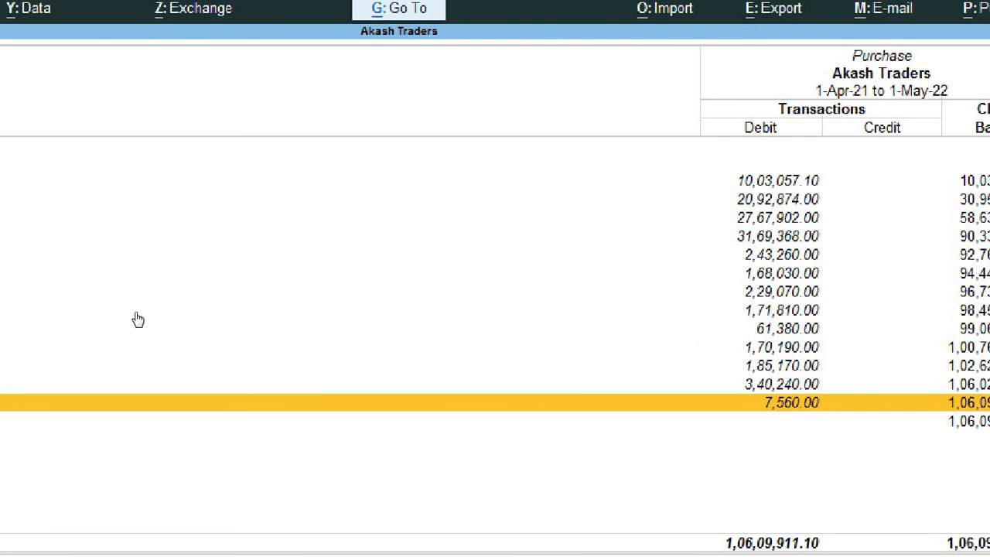
key("Up")
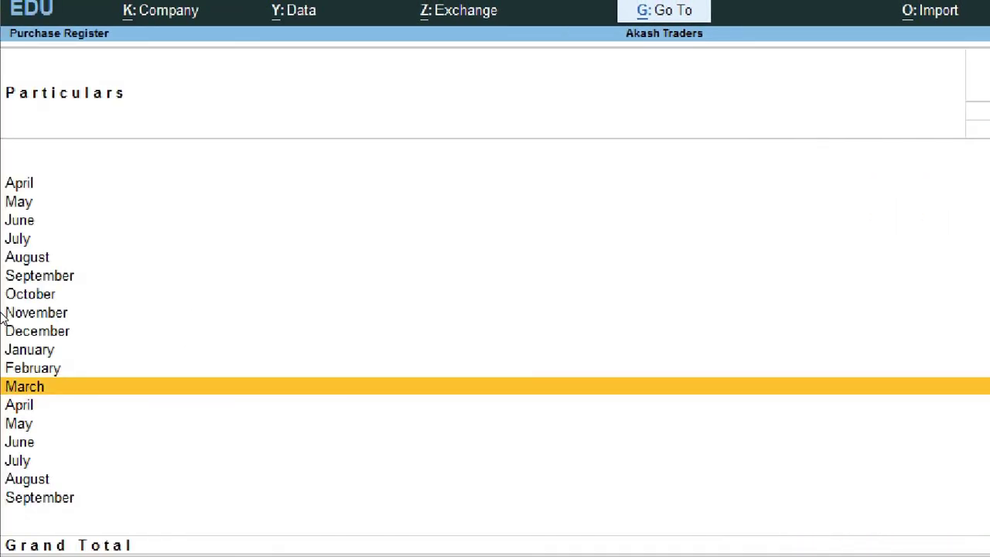
key("Down")
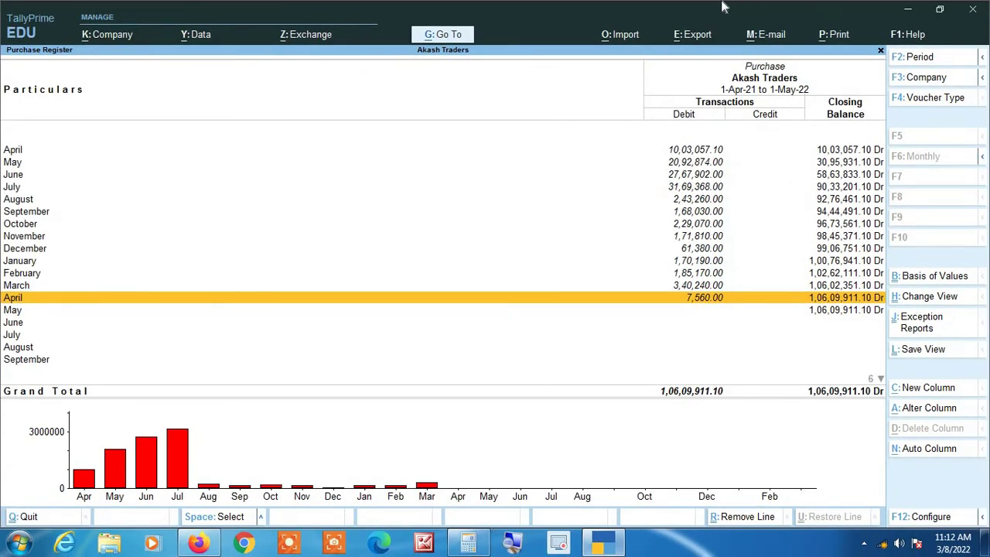
key("Up")
key("Up")
key("Up")
key("Up")
key("Up")
key("Up")
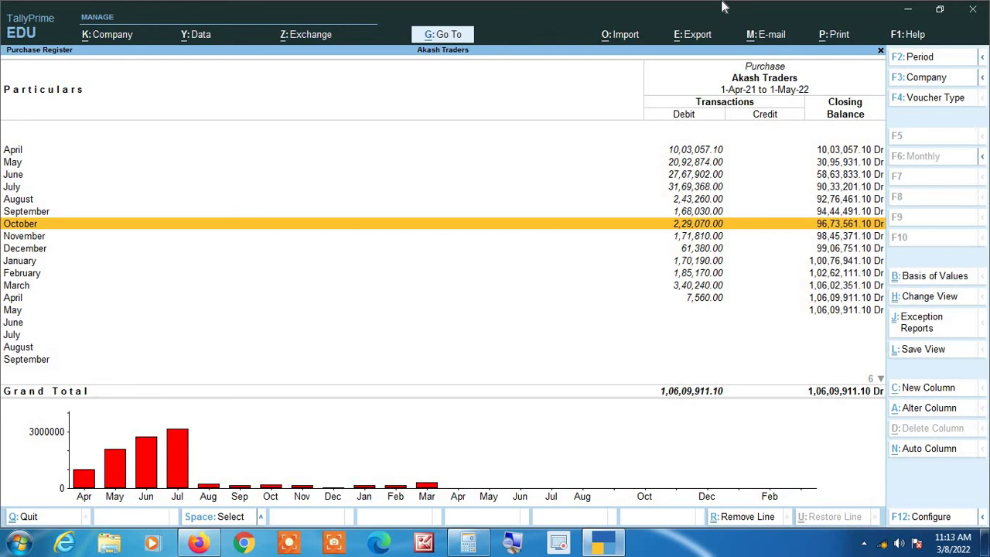
Open the list of purchase vouchers for March 2022.
key("Down")
key("Down")
key("Down")
key("Down")
key("Down")
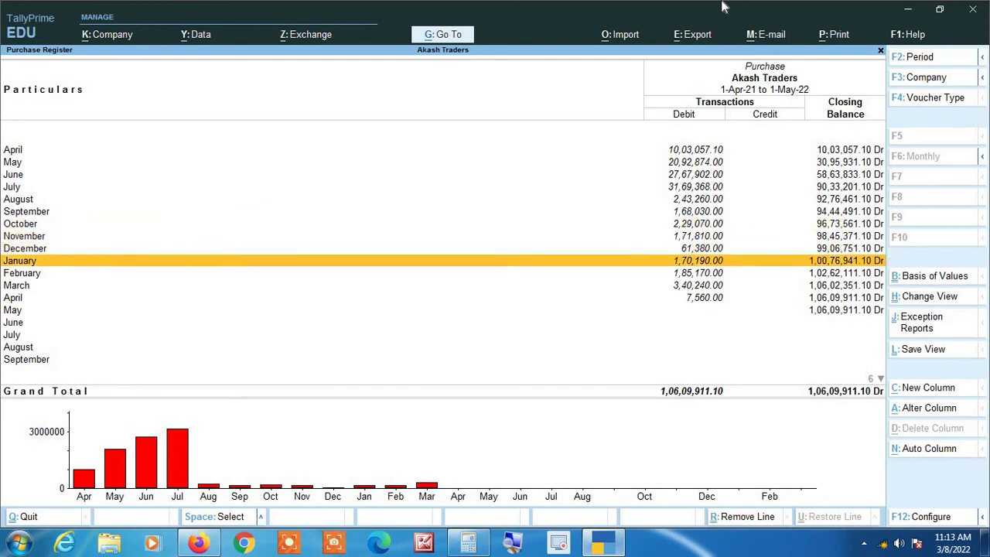
key("Return")
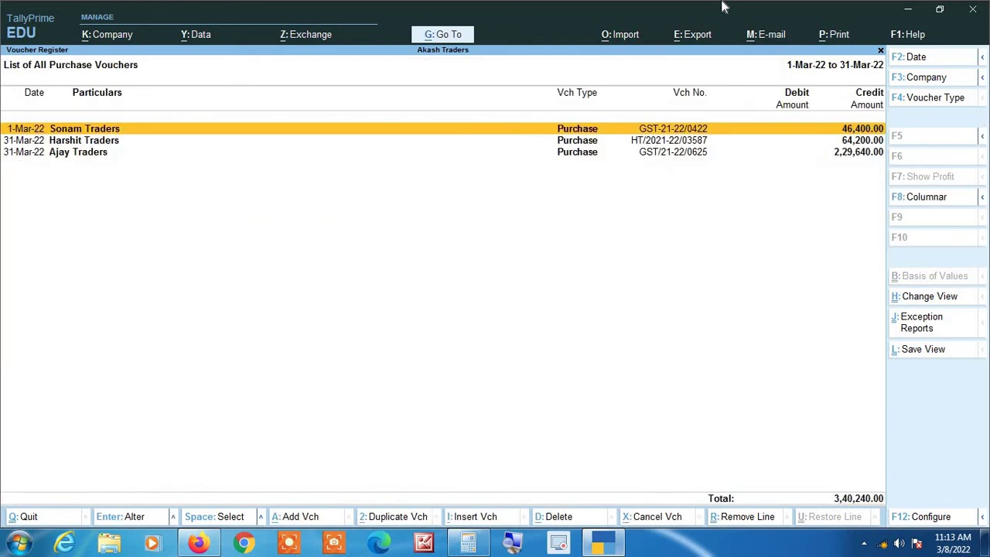
Open the 31-Mar-22 Ajay Traders purchase voucher for alteration.
key("Down")
key("Down")
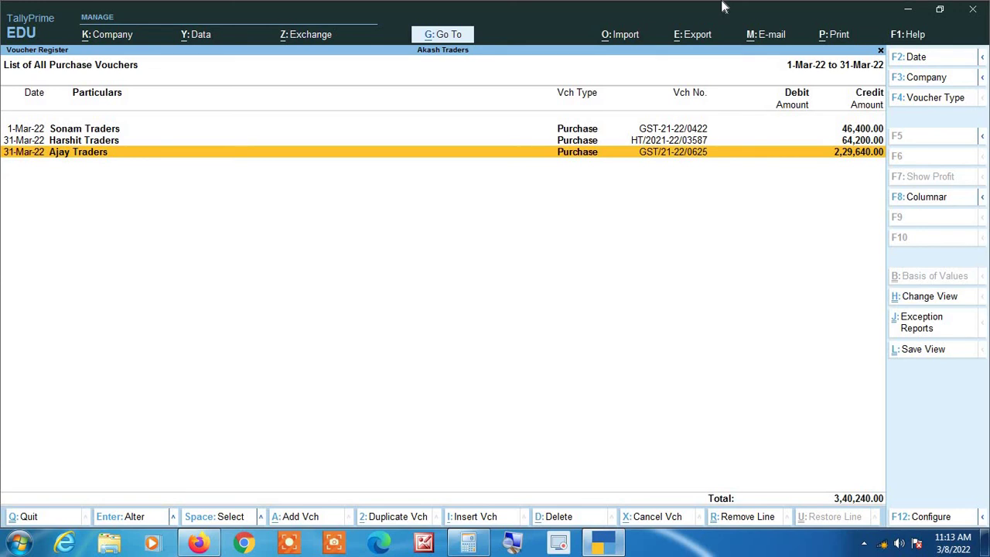
key("Return")
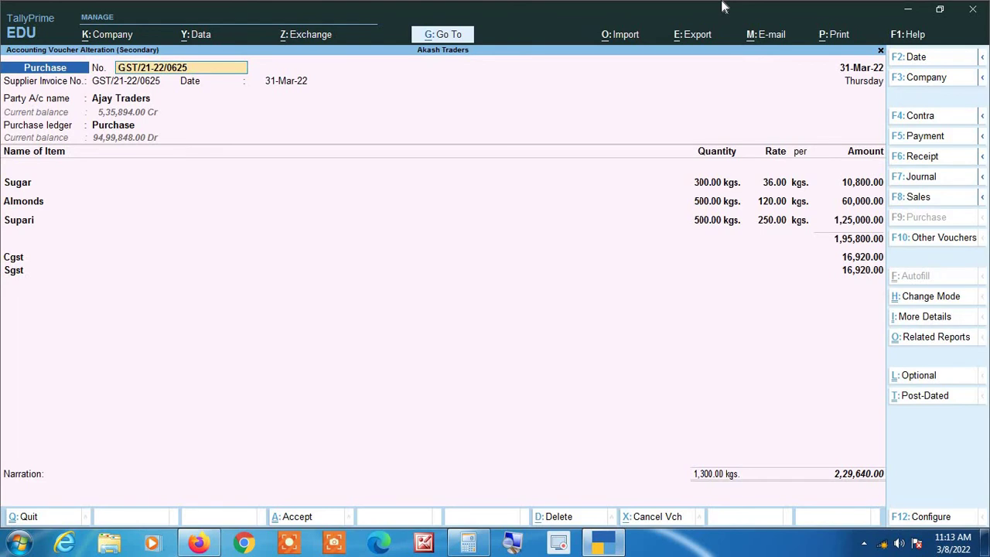
Change both the voucher number and the supplier invoice number to GST/21-22/0628, keeping the voucher date.
key("BackSpace")
type("8")
key("Return")
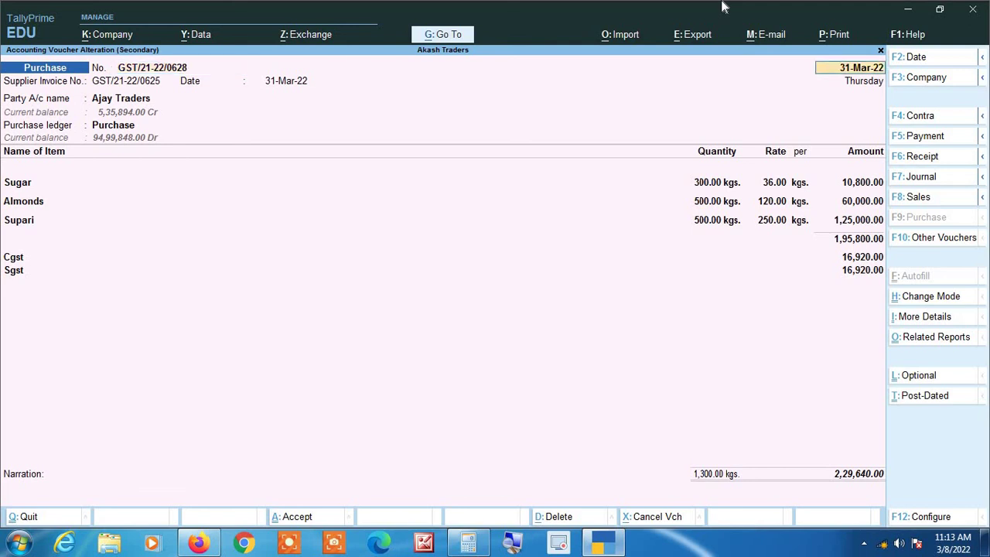
key("Return")
key("BackSpace")
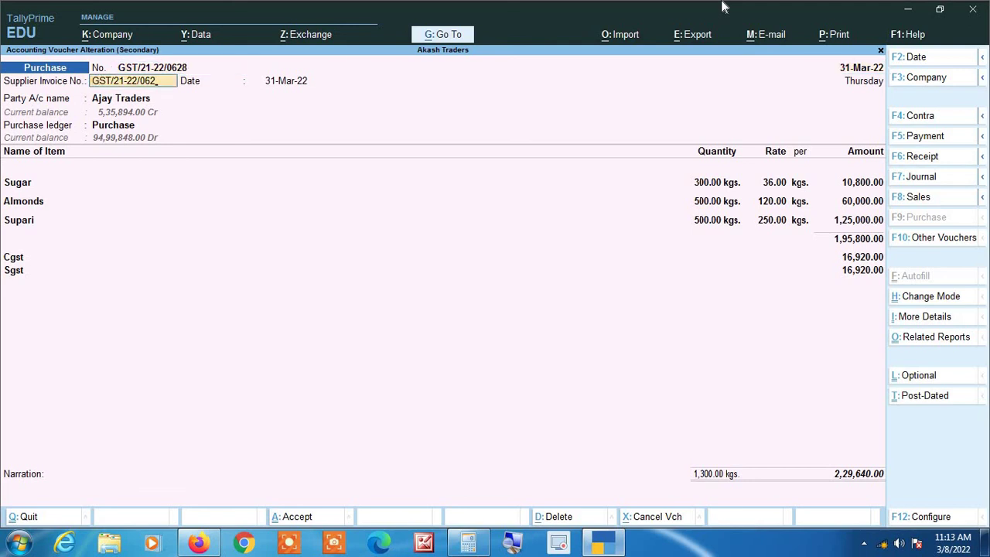
type("8")
key("Return")
Keep the party, purchase ledger and existing Sugar, Almonds and Supari lines as they are, up to a new item line.
key("Return")
key("Return")
key("Return")
key("Return")
key("Return")
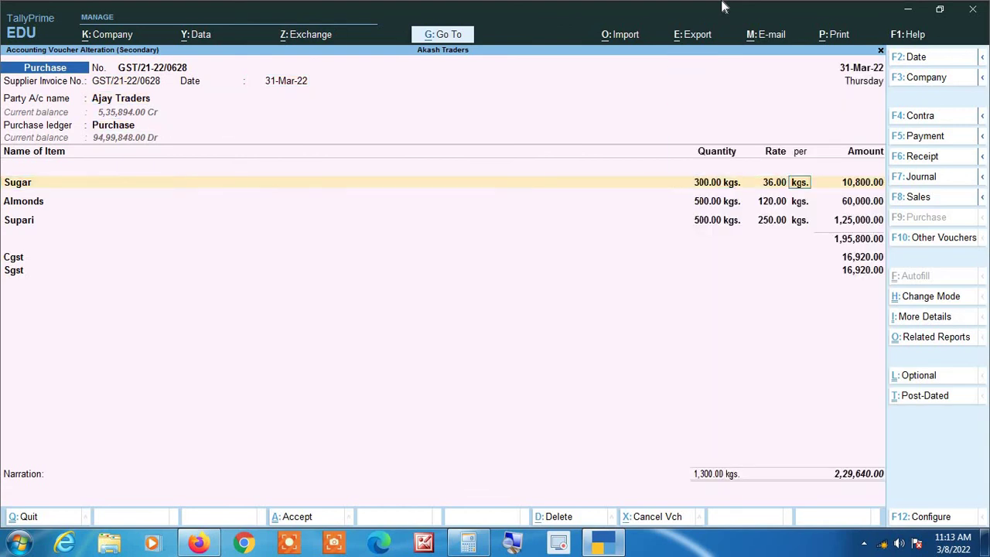
key("Return")
key("Return")
key("Return")
key("Return")
key("Return")
key("Return")
key("Return")
key("Return")
key("Return")
key("Return")
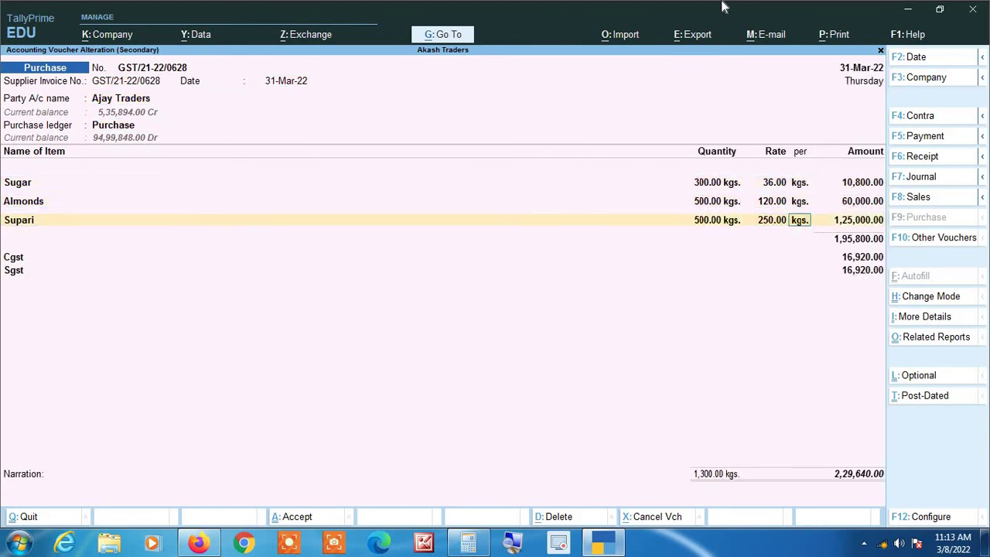
key("Return")
key("Return")
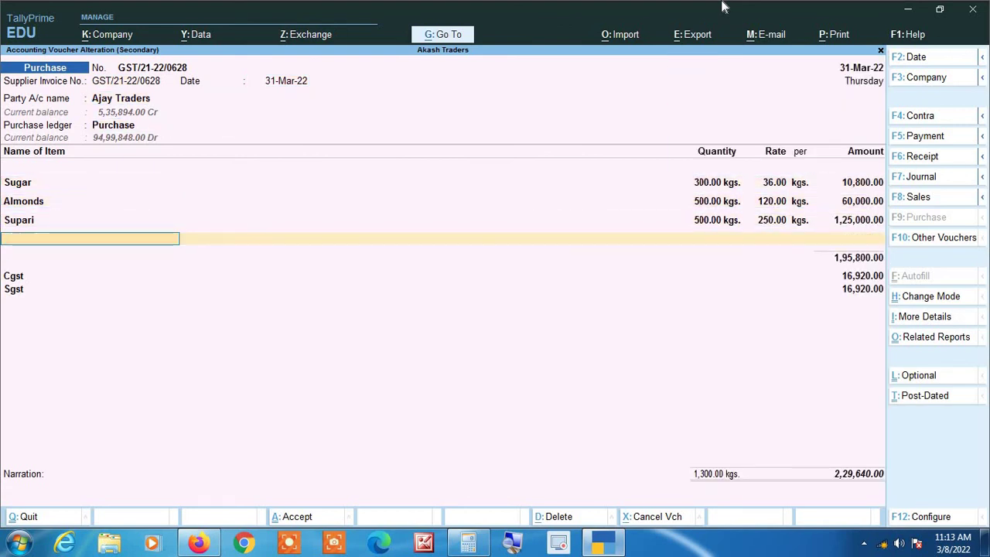
Add the item Salt to the purchase voucher with a quantity of 200 kgs at the rate of 16.00.
type("Salt")
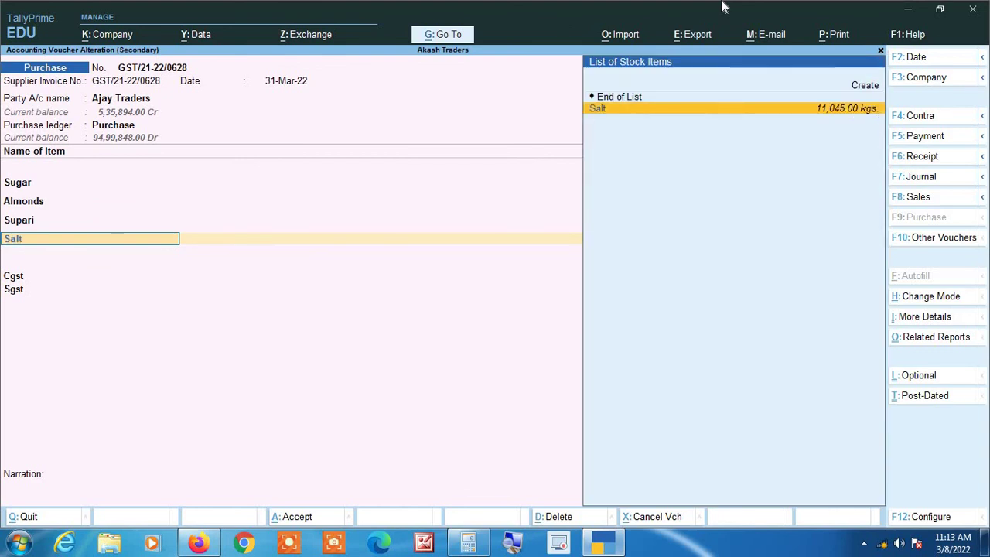
key("Return")
type("200")
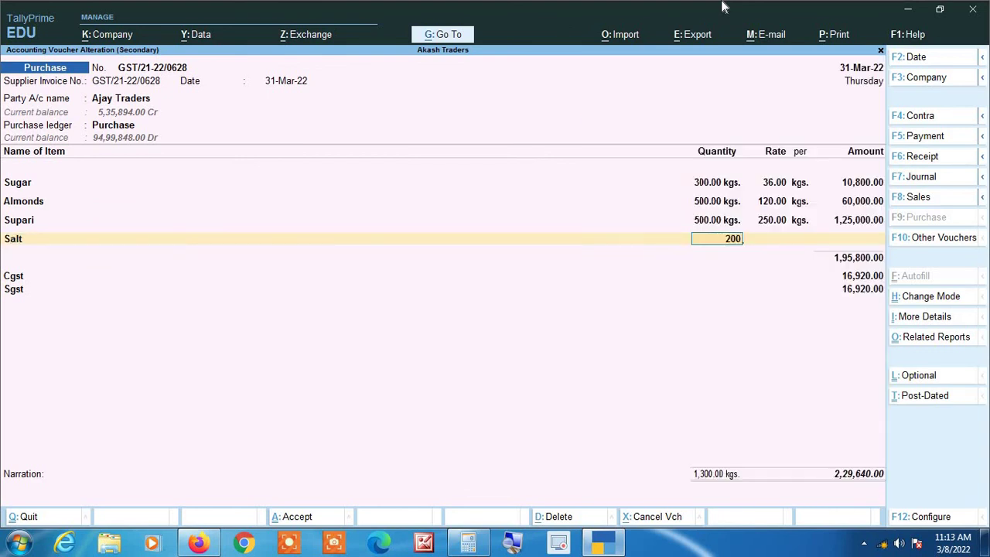
key("Return")
key("Return")
key("Return")
key("Return")
Keep the Cgst and Sgst amounts, leave the narration empty and save the altered purchase voucher.
key("Return")
key("Return")
key("Return")
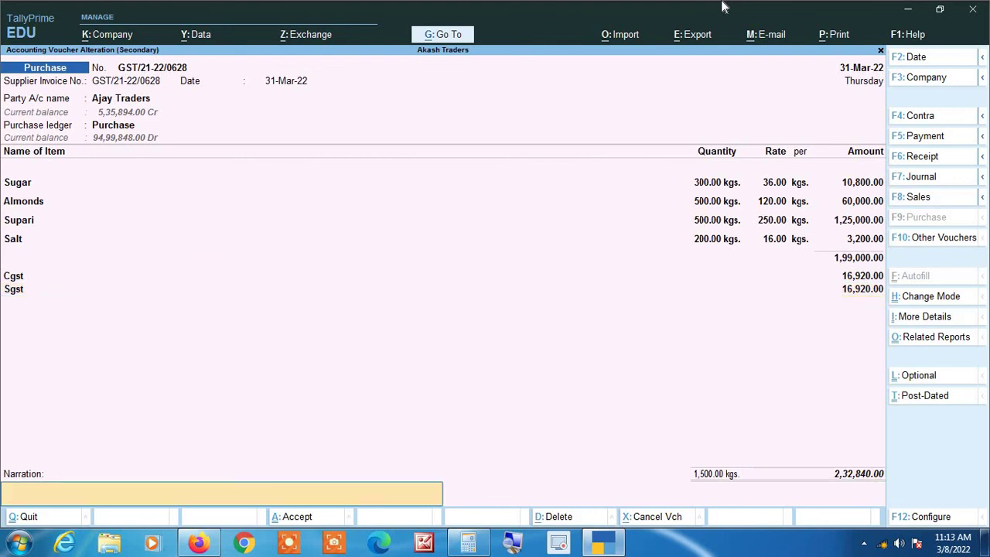
key("Return")
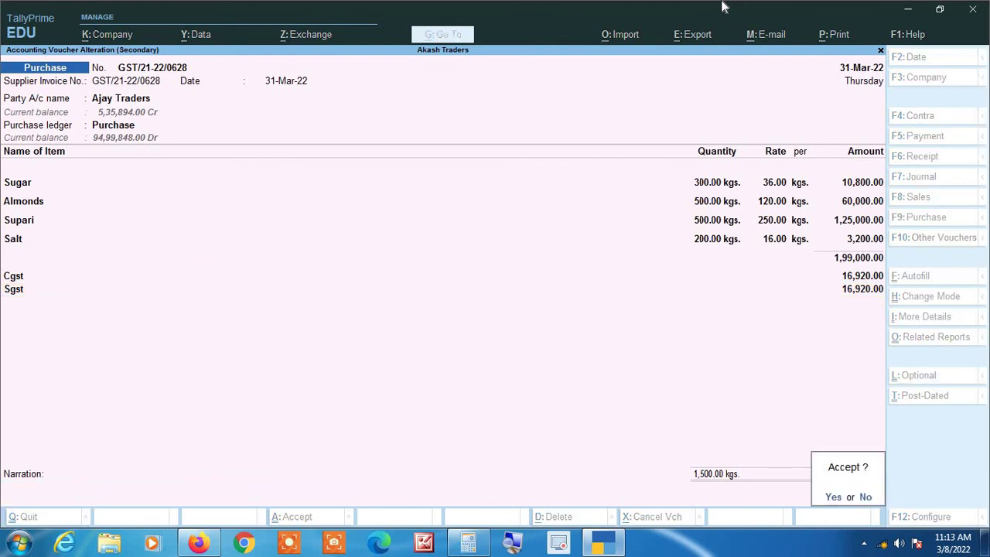
key("Return")
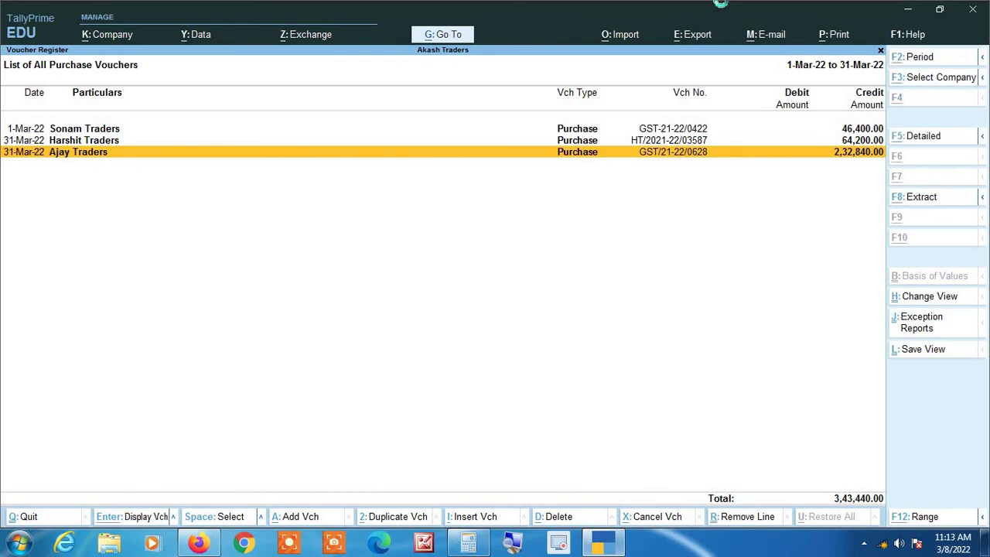
Add a payment voucher dated 31-Mar-22 that pays 5,000 from Cash to Ajay Traders, and save it.
key("alt+a")
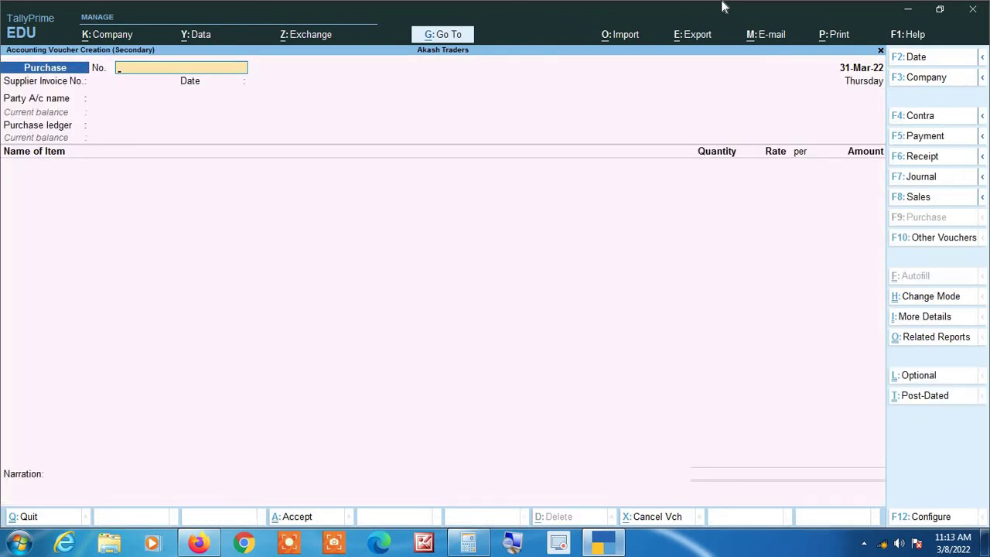
key("F5")
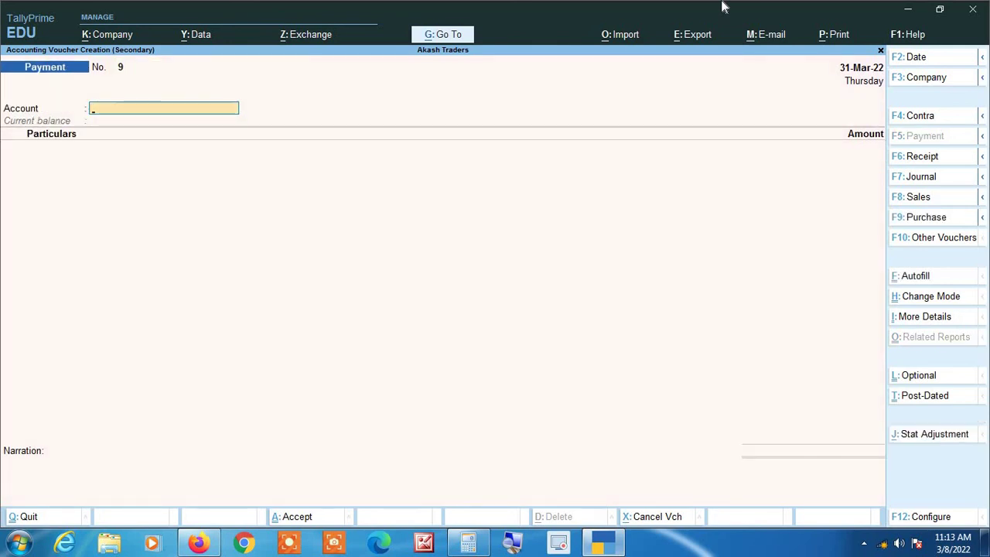
type("Cas")
key("Return")
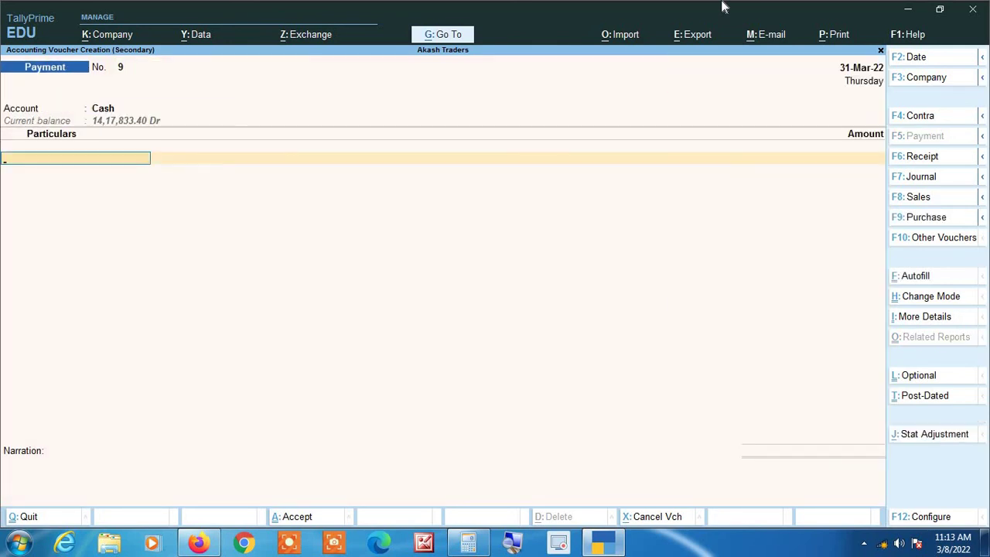
type("Aj")
key("Return")
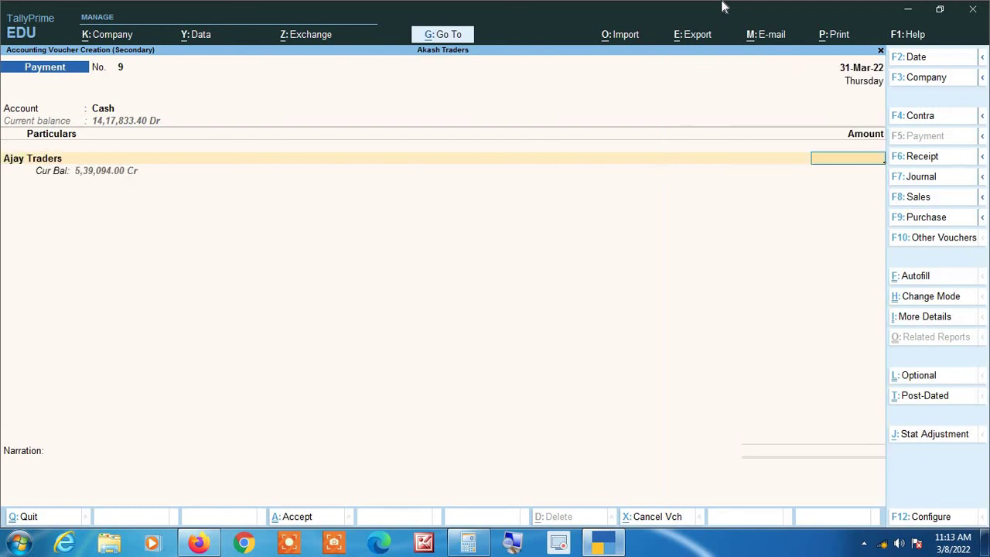
type("5000")
key("Return")
key("Return")
key("Return")
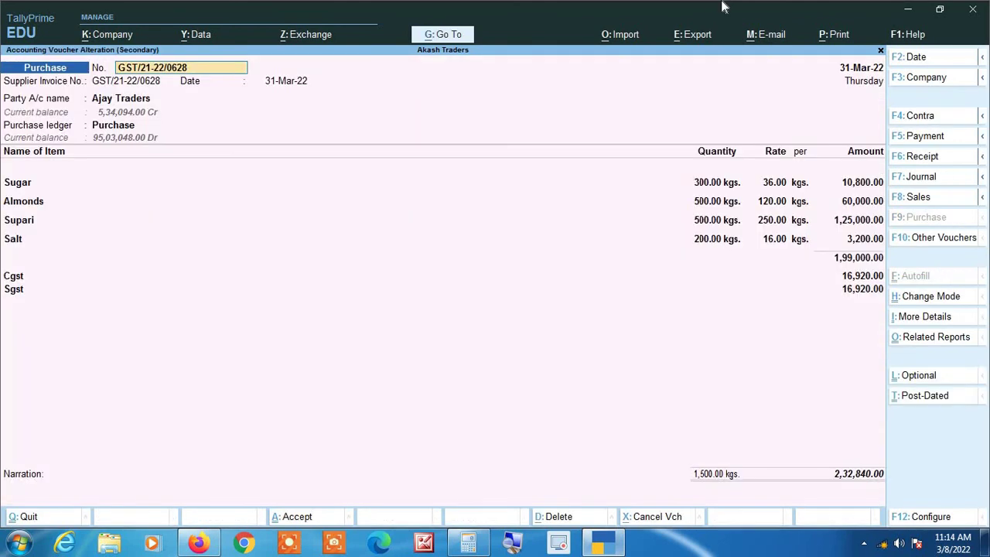
Quit the reopened Ajay Traders purchase voucher without changes and return to the Gateway of Tally.
key("Escape")
key("Return")
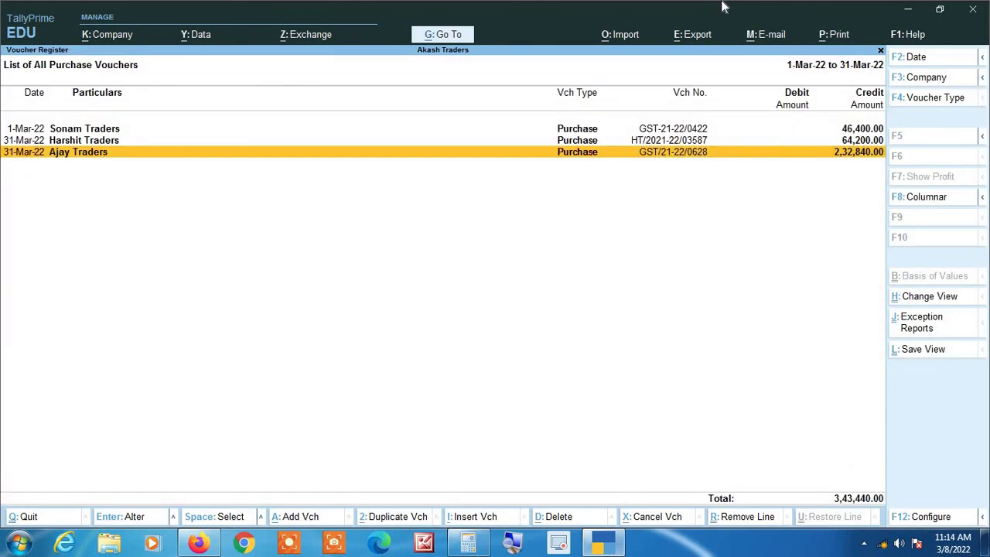
key("Escape")
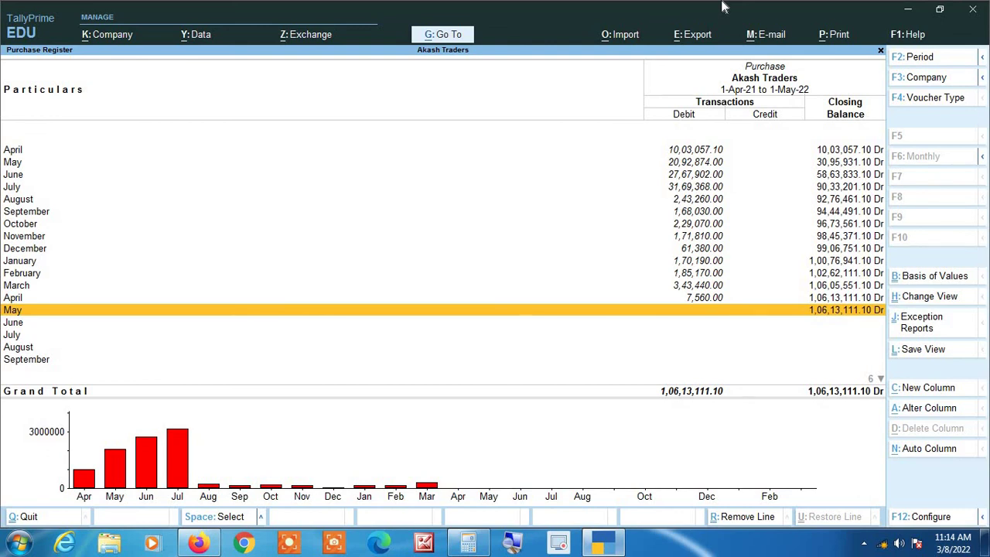
key("Escape")
key("Escape")
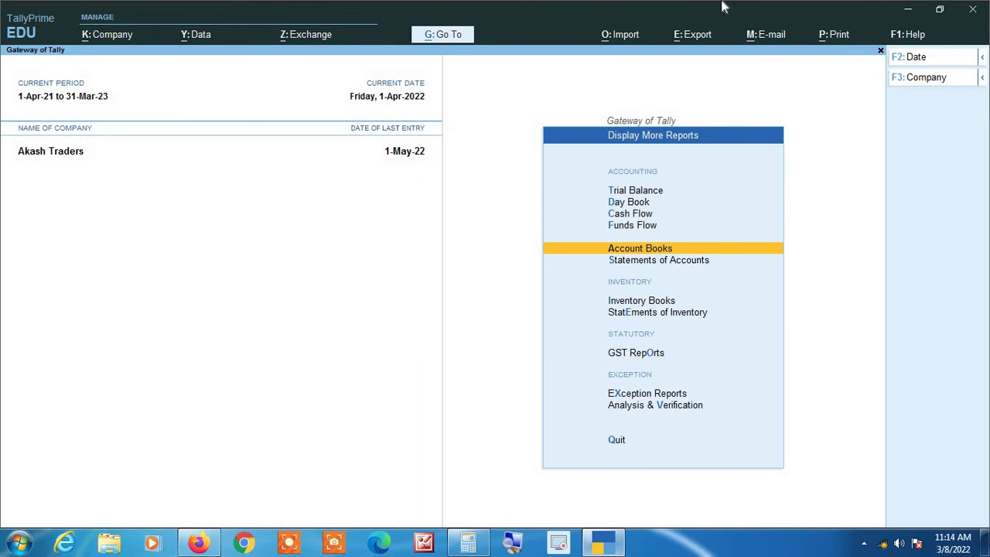
key("Escape")
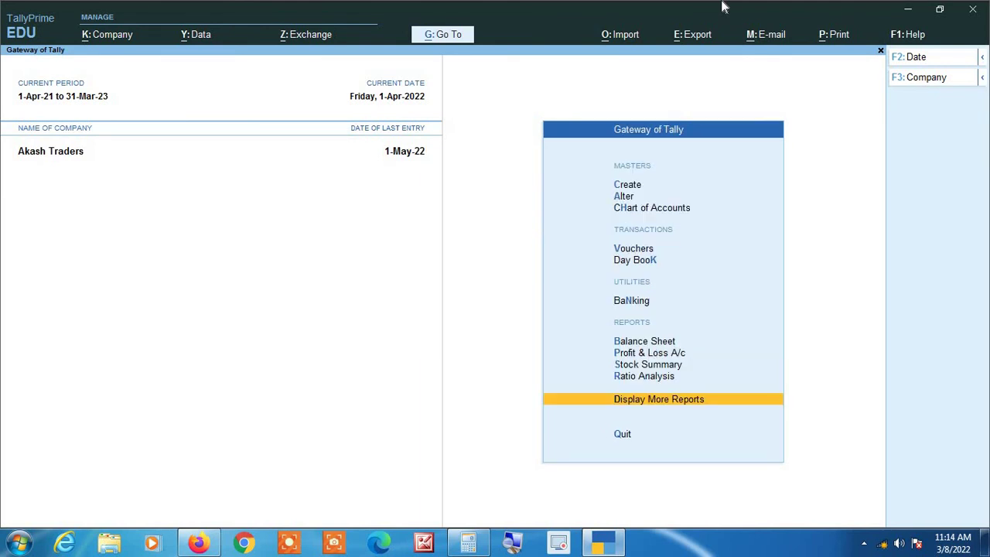